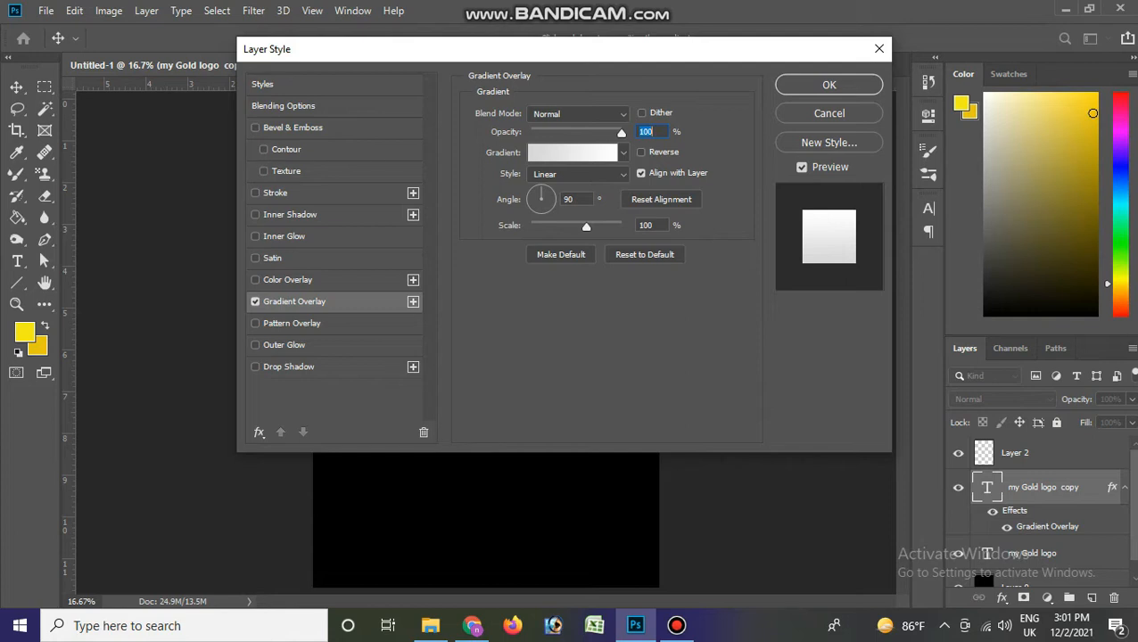
# Set the gradient overlay's starting colour stop to RGB 246, 238, 173.
pyautogui.click(572, 153)
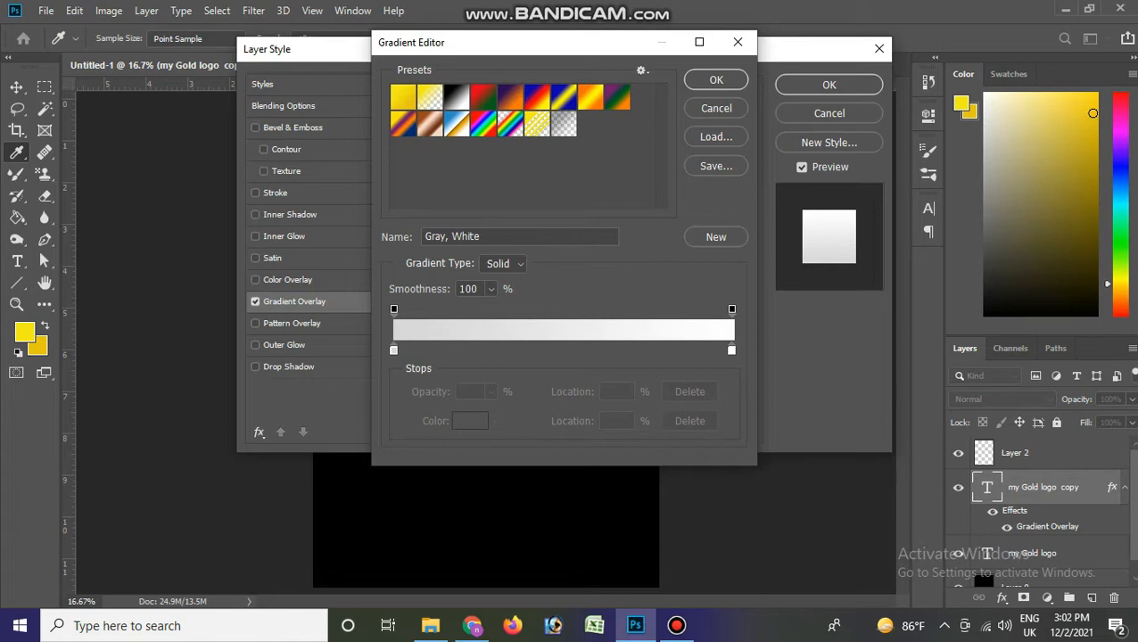
pyautogui.click(394, 350)
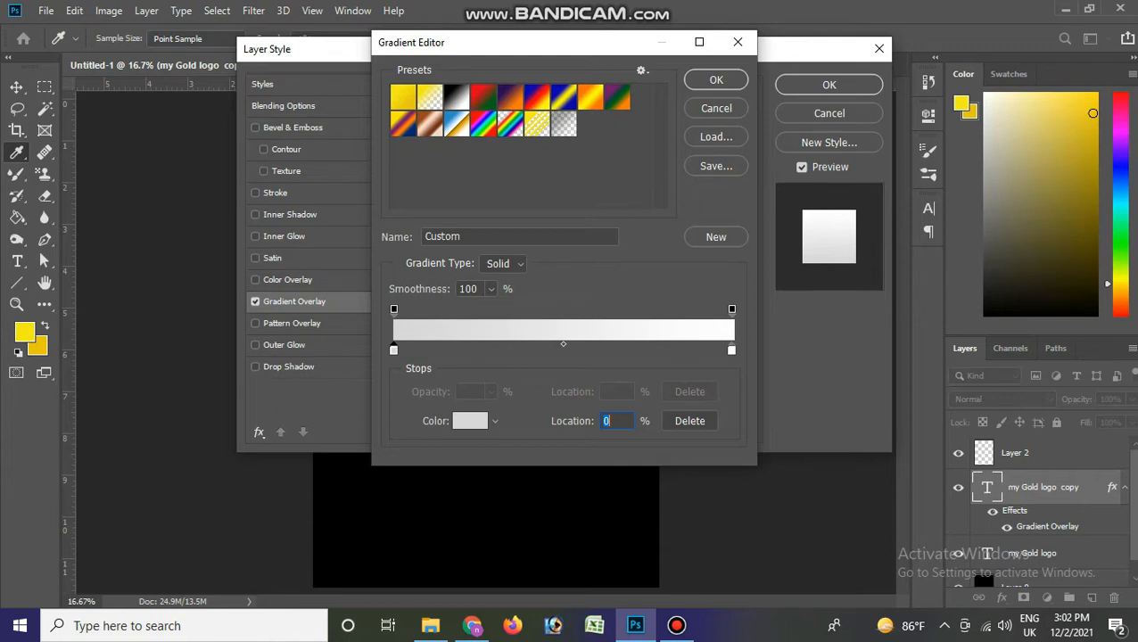
pyautogui.click(470, 420)
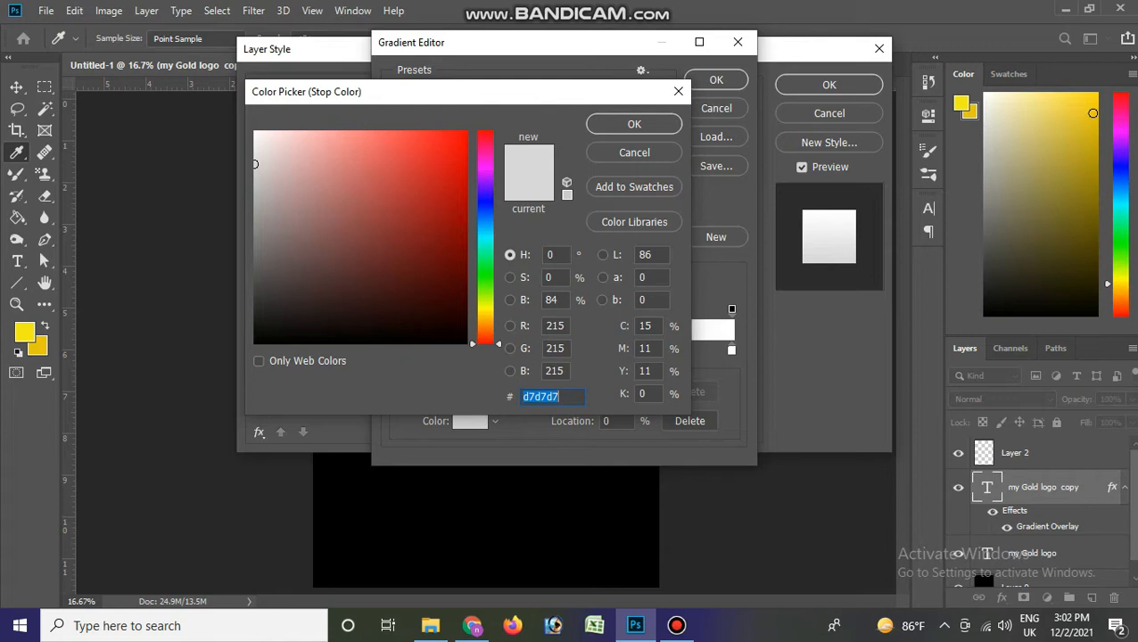
pyautogui.press('Tab')
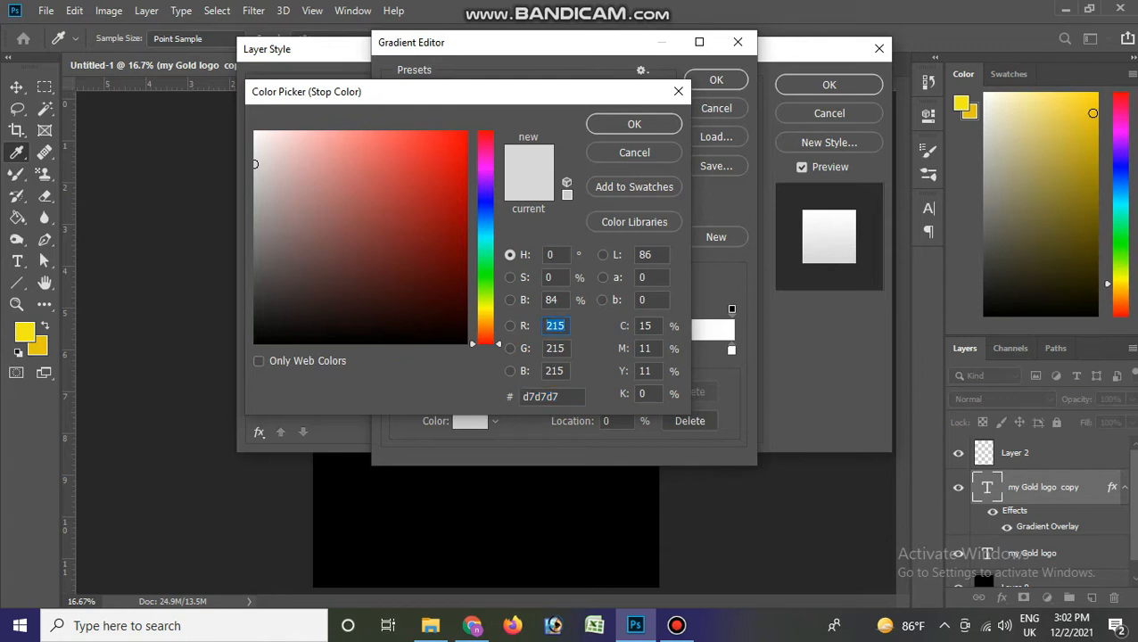
pyautogui.write('246')
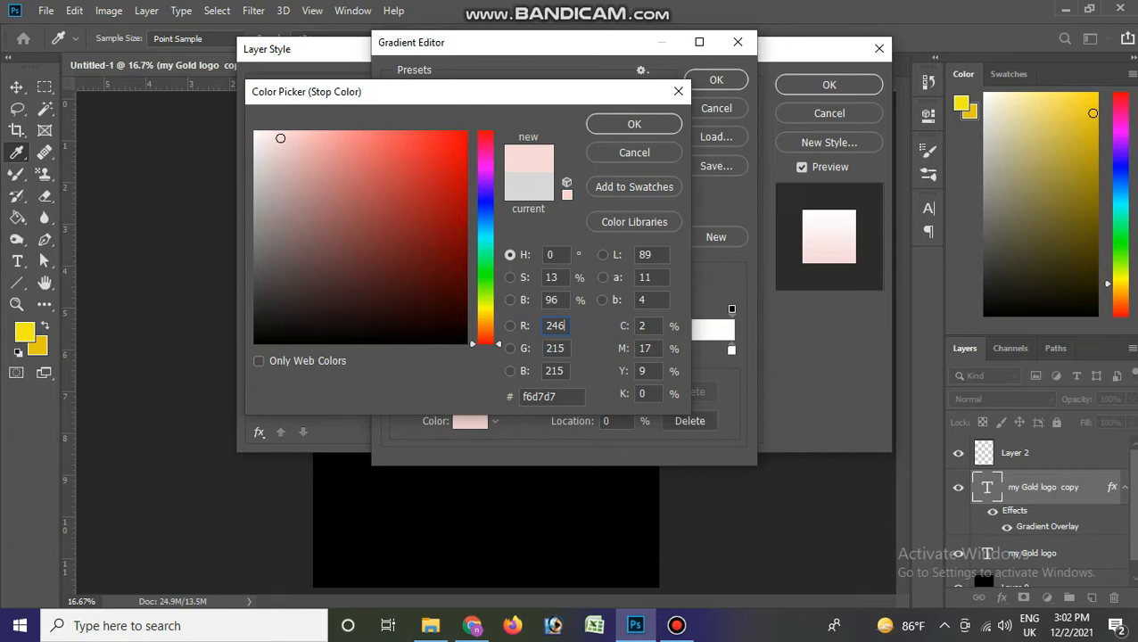
pyautogui.press('Tab')
pyautogui.write('238')
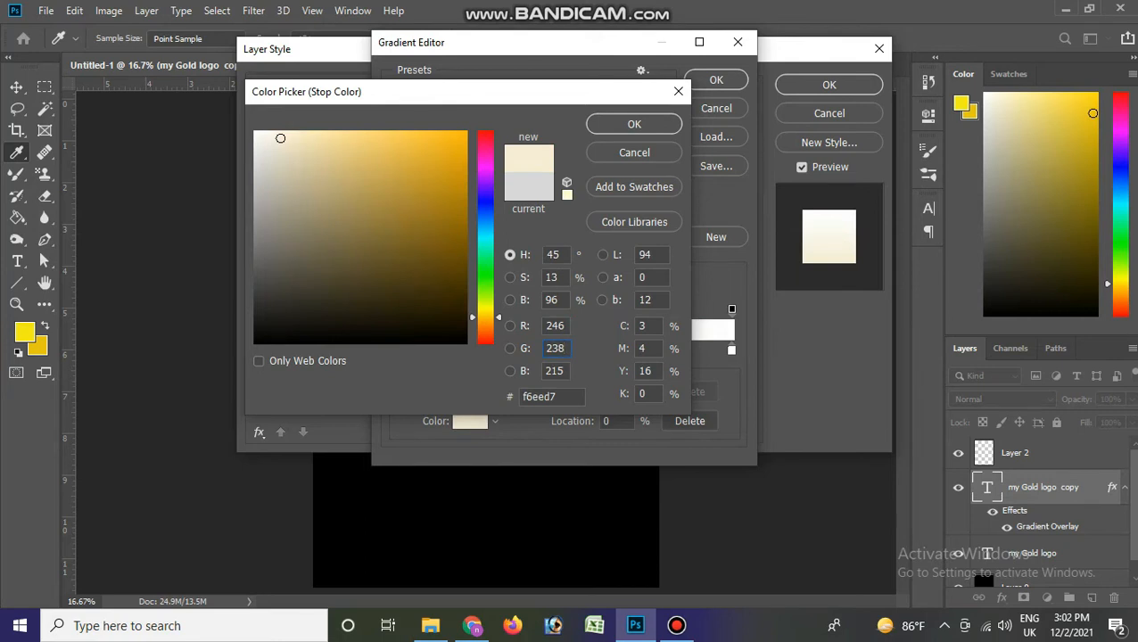
pyautogui.press('Tab')
pyautogui.write('17')
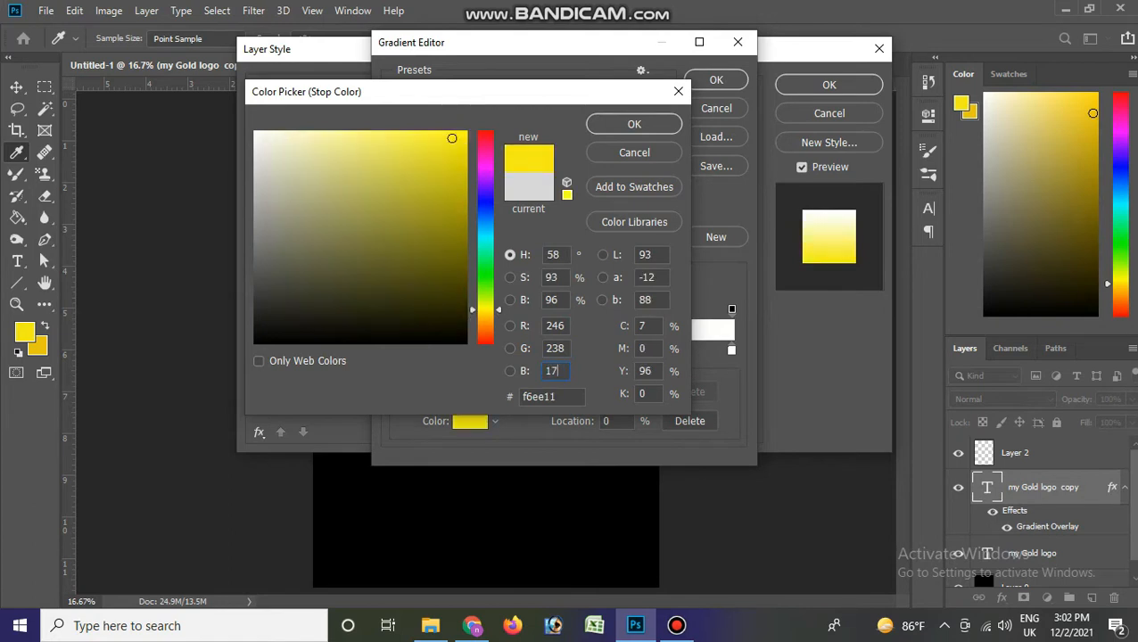
pyautogui.write('3')
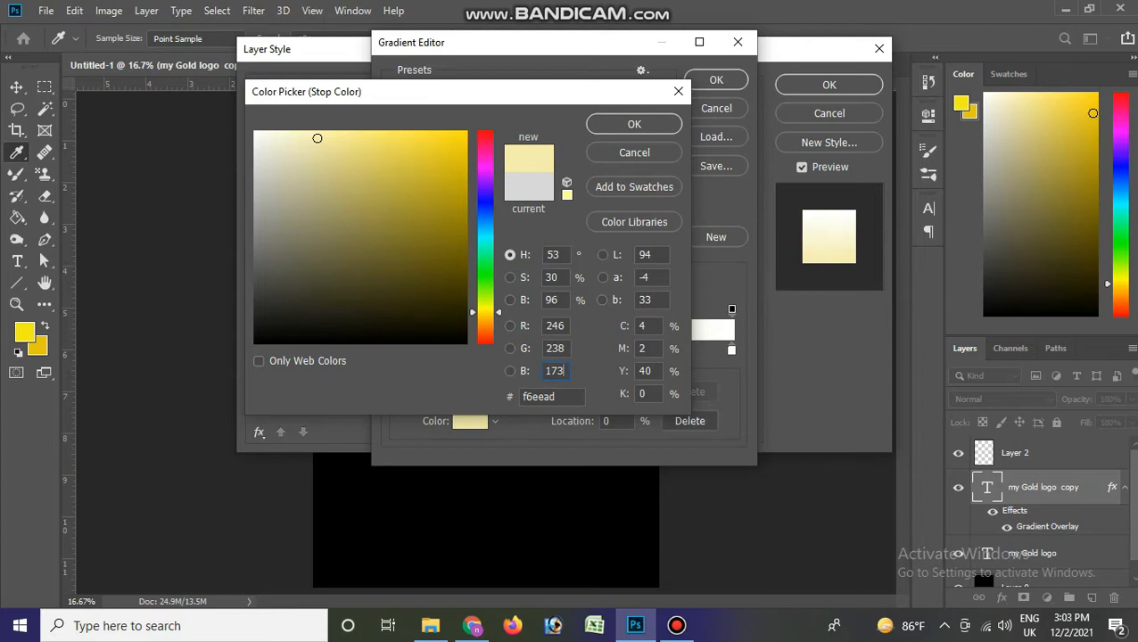
pyautogui.press('Return')
# Set the gradient's end colour stop, at location 100%, to RGB 193, 172, 81.
pyautogui.doubleClick(732, 349)
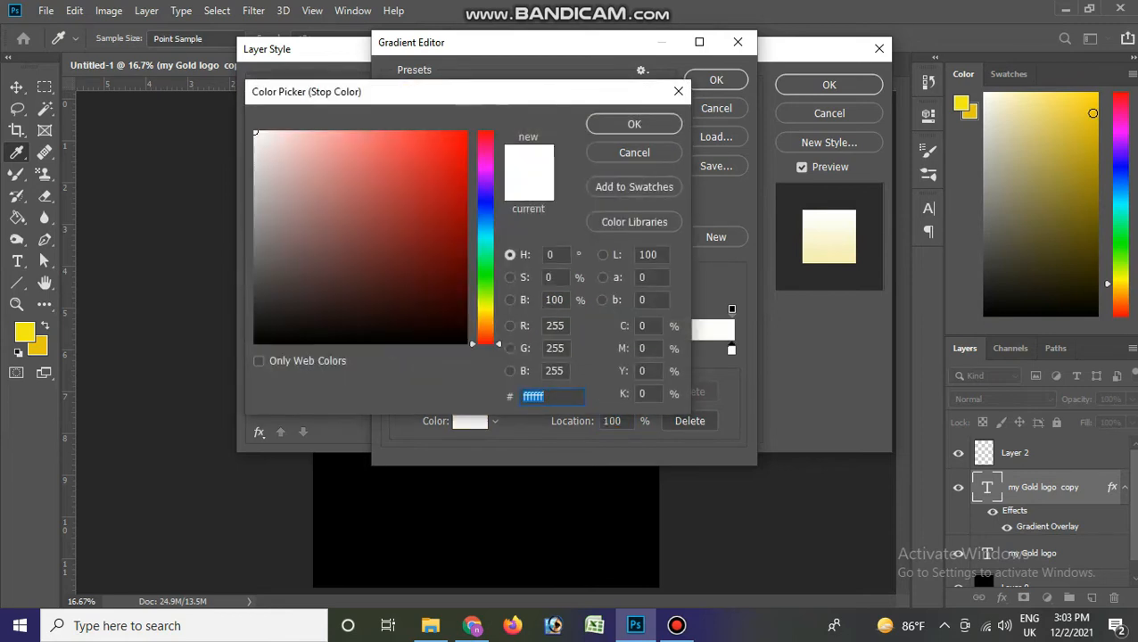
pyautogui.click(555, 326)
pyautogui.write('193')
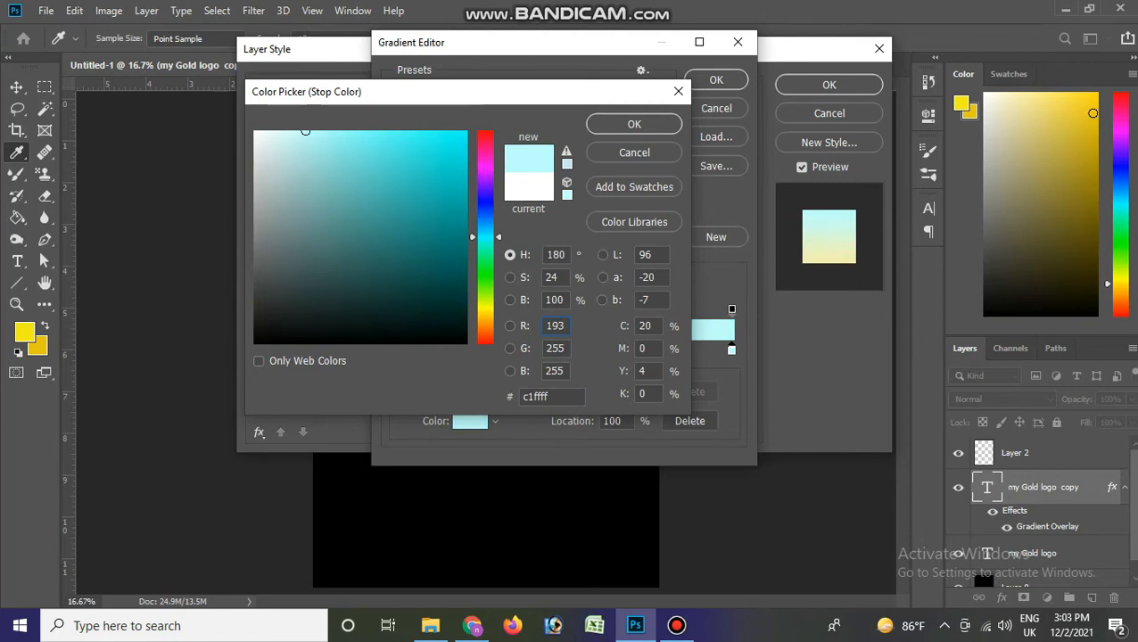
pyautogui.click(555, 348)
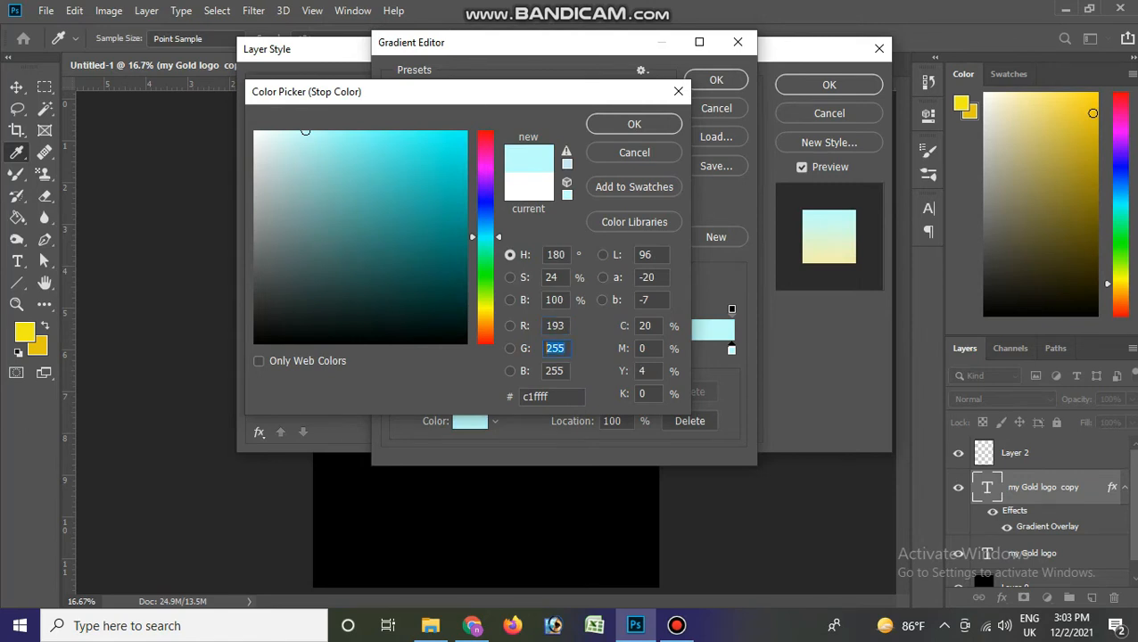
pyautogui.write('172')
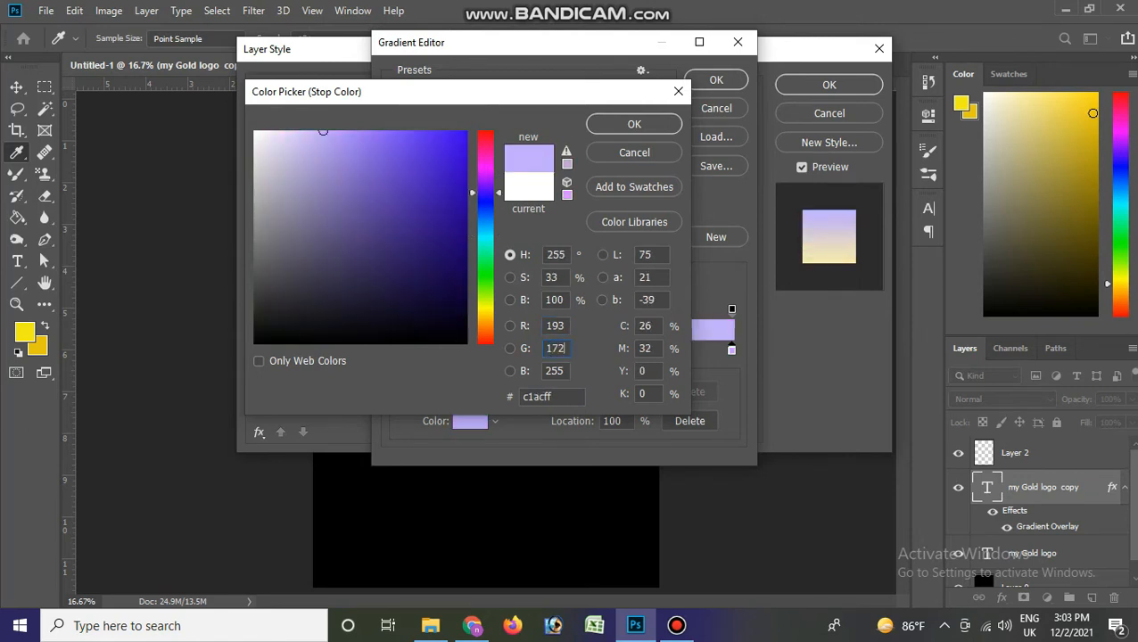
pyautogui.moveTo(564, 371); pyautogui.dragTo(544, 371)
pyautogui.write('81')
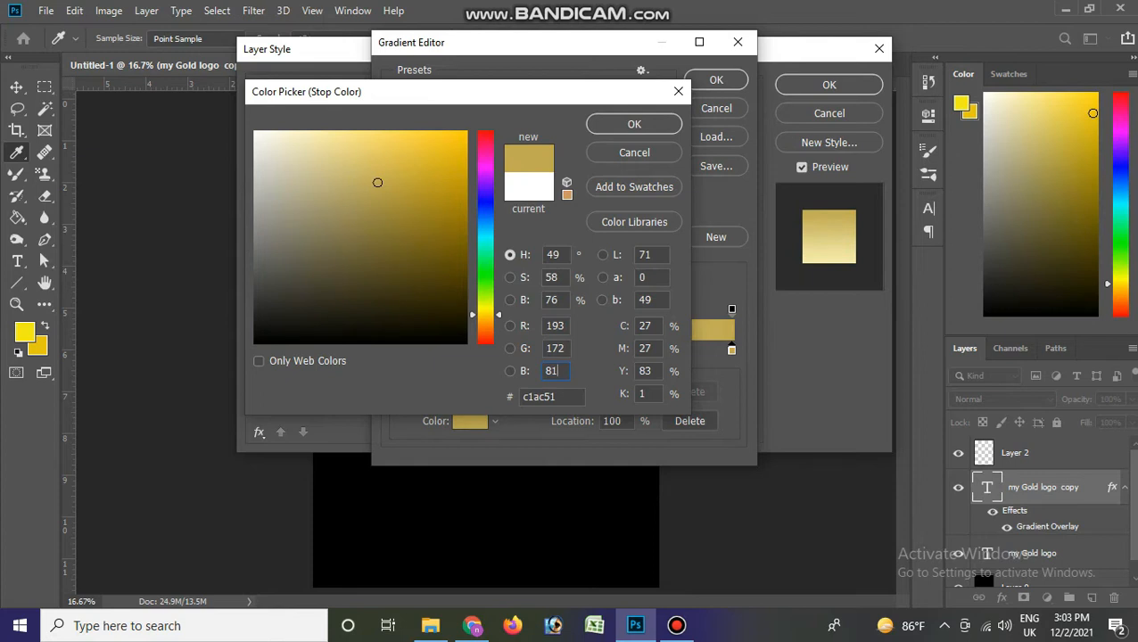
pyautogui.press('Return')
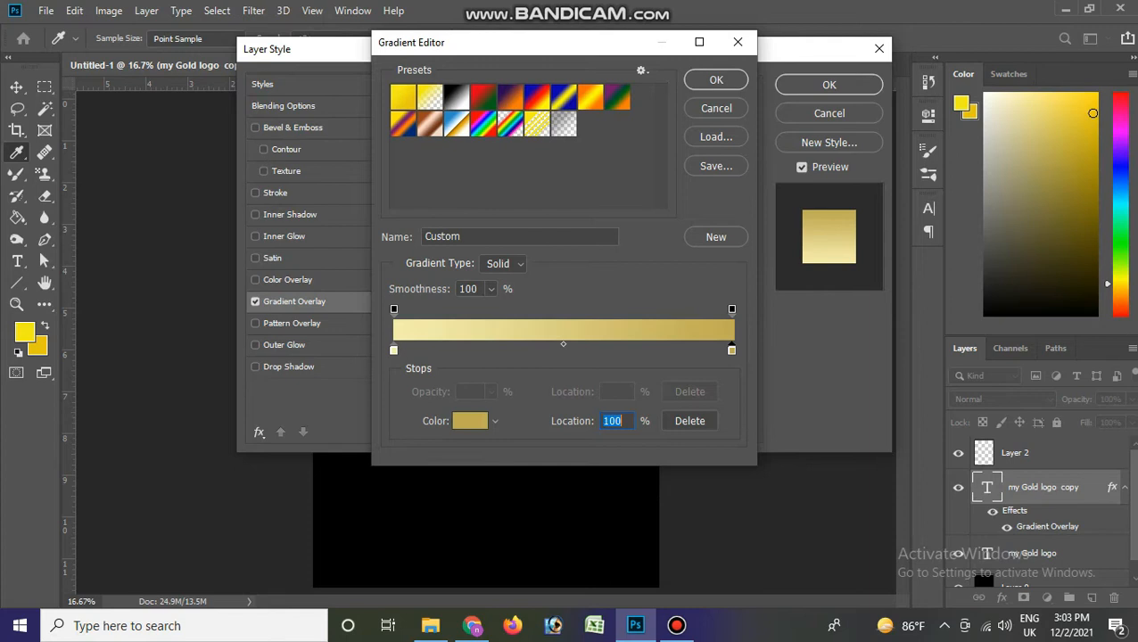
# Name the custom gradient "gold", accept it, and set the gradient overlay's style to Reflected.
pyautogui.press('Tab')
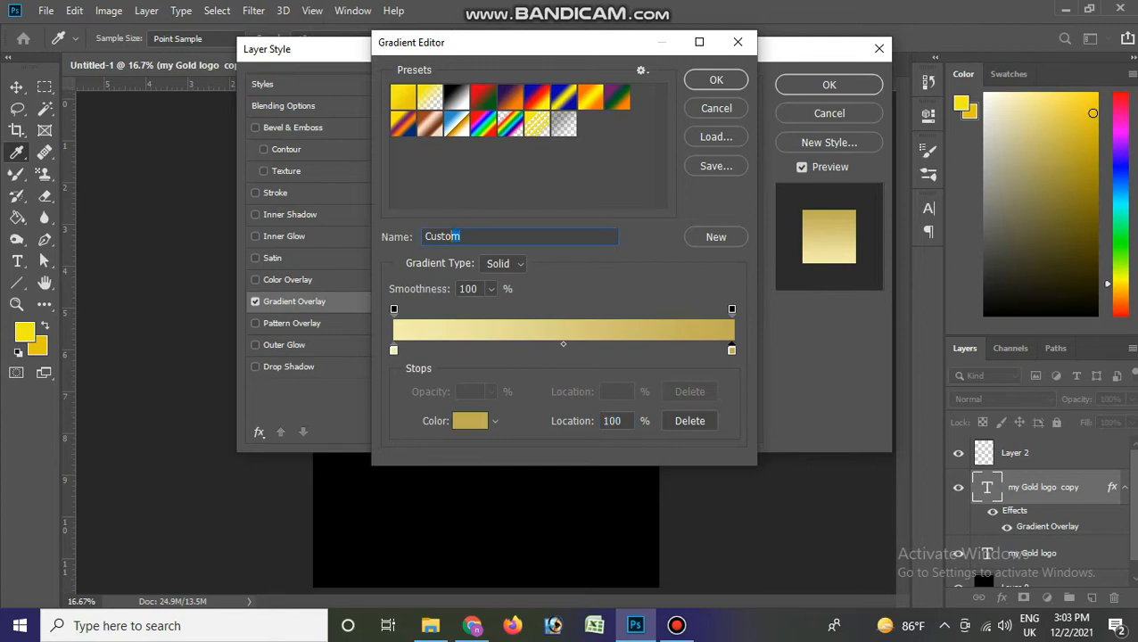
pyautogui.write('gold')
pyautogui.click(716, 80)
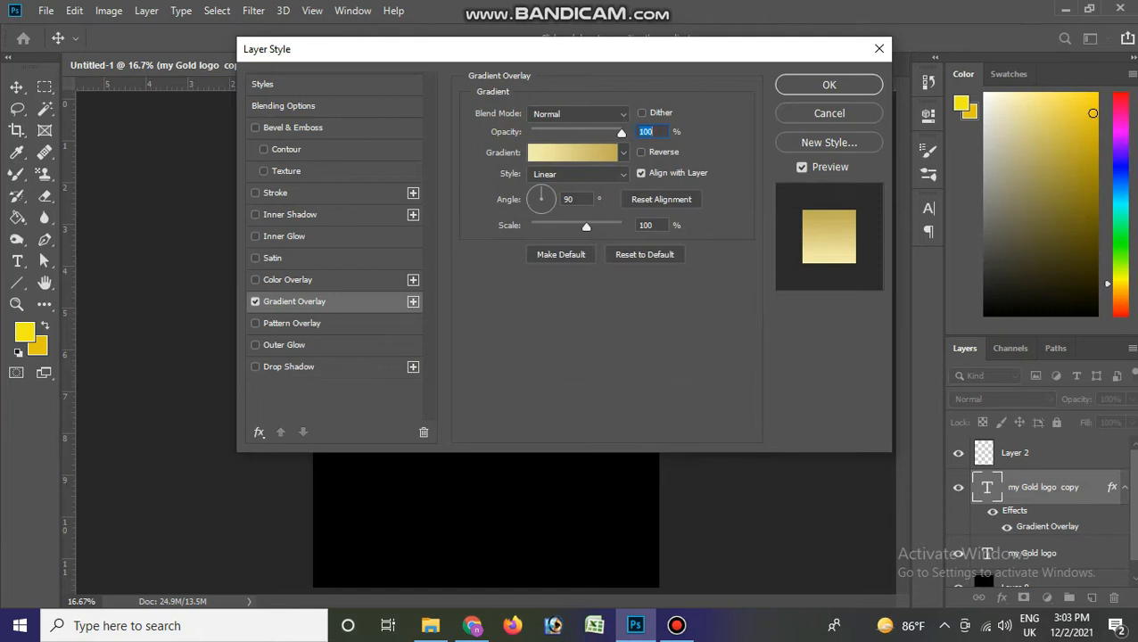
pyautogui.click(575, 174)
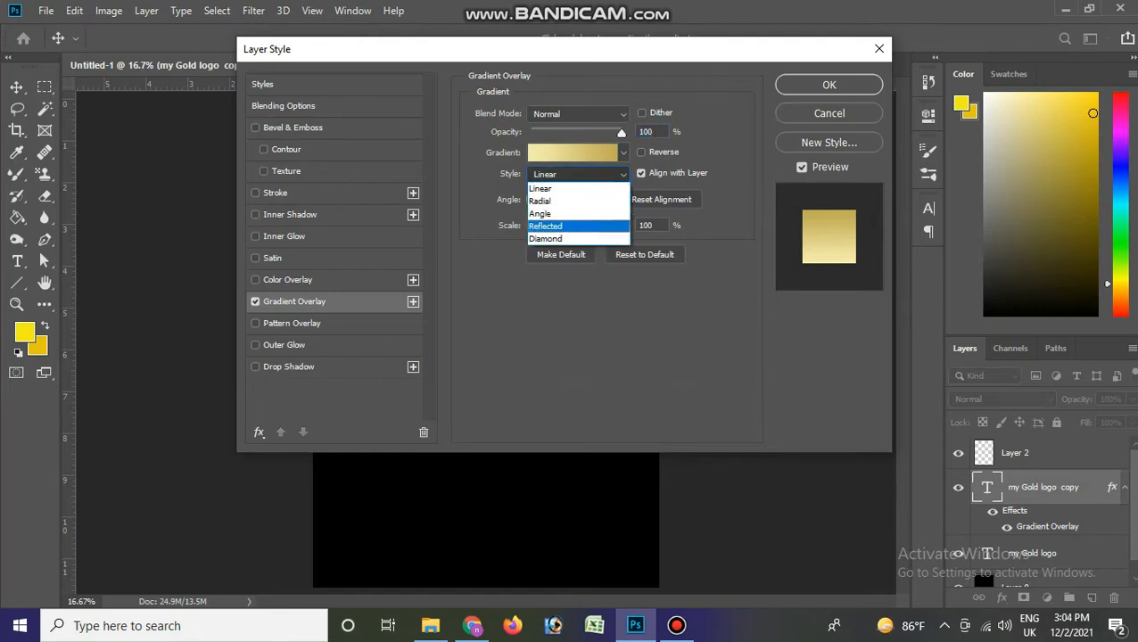
pyautogui.press('Return')
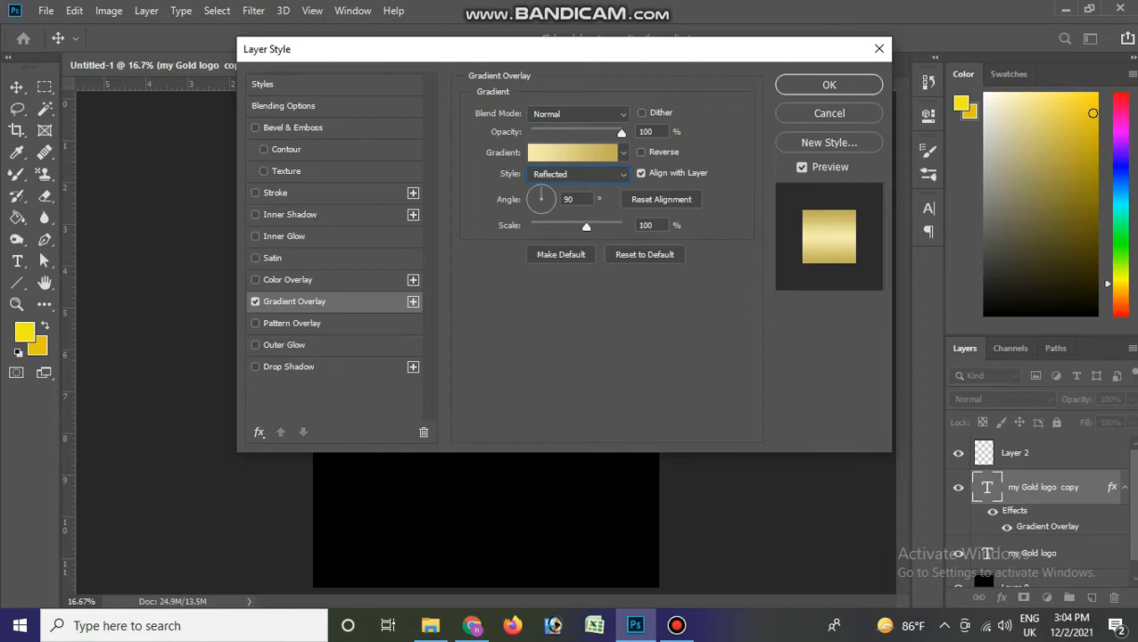
pyautogui.click(676, 626)
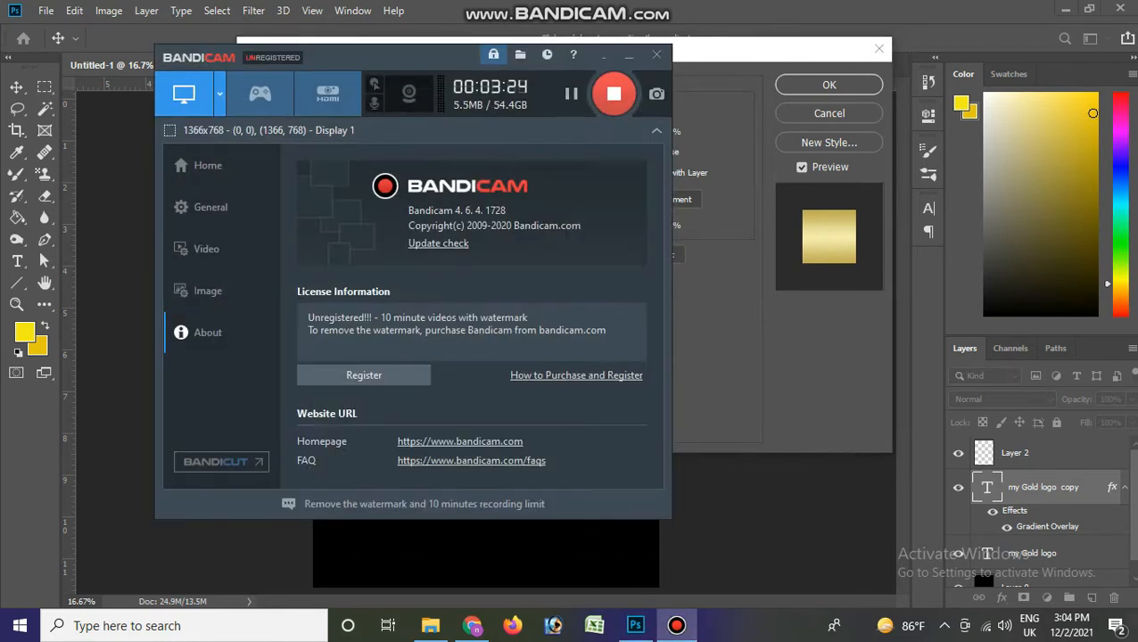
pyautogui.click(629, 56)
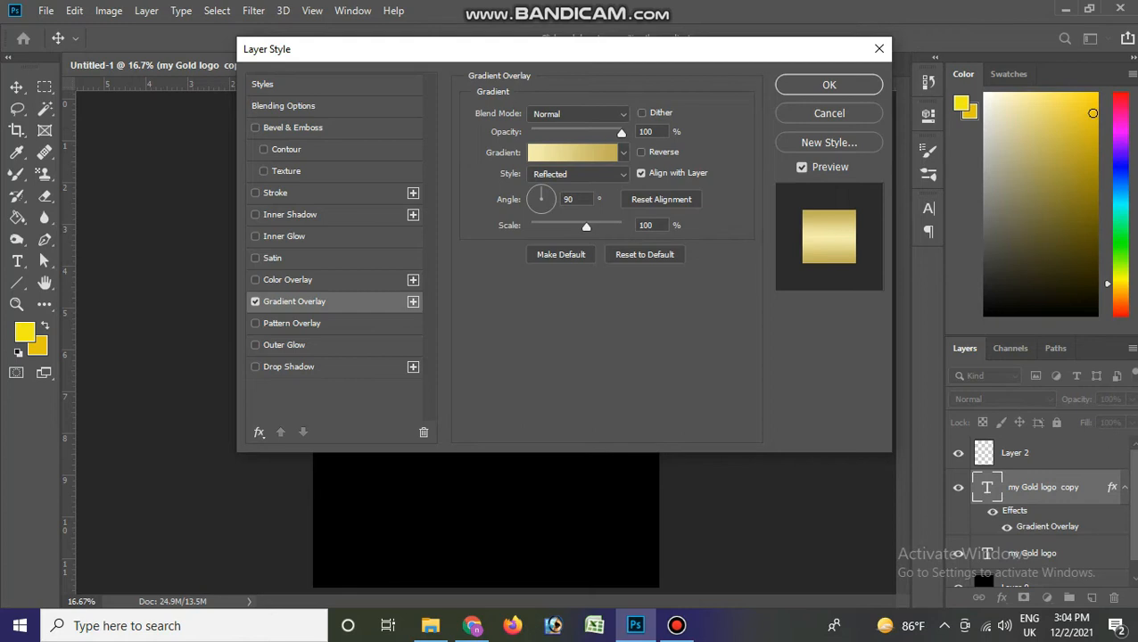
# Add a Bevel & Emboss effect to the text layer copy and set its technique to Chisel Hard.
pyautogui.click(255, 128)
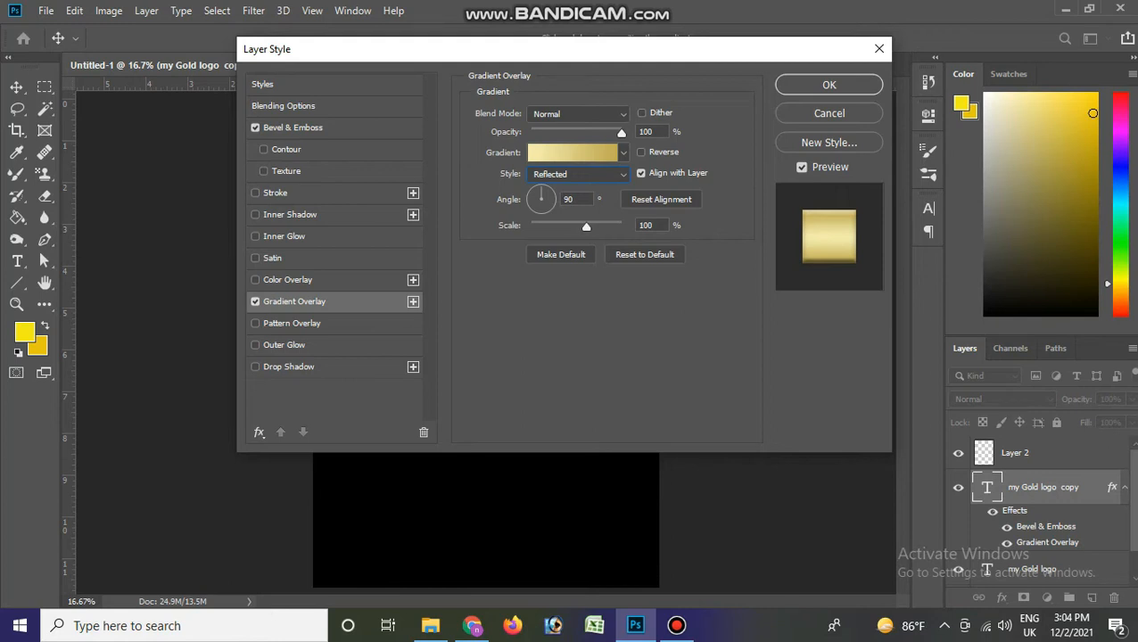
pyautogui.click(293, 127)
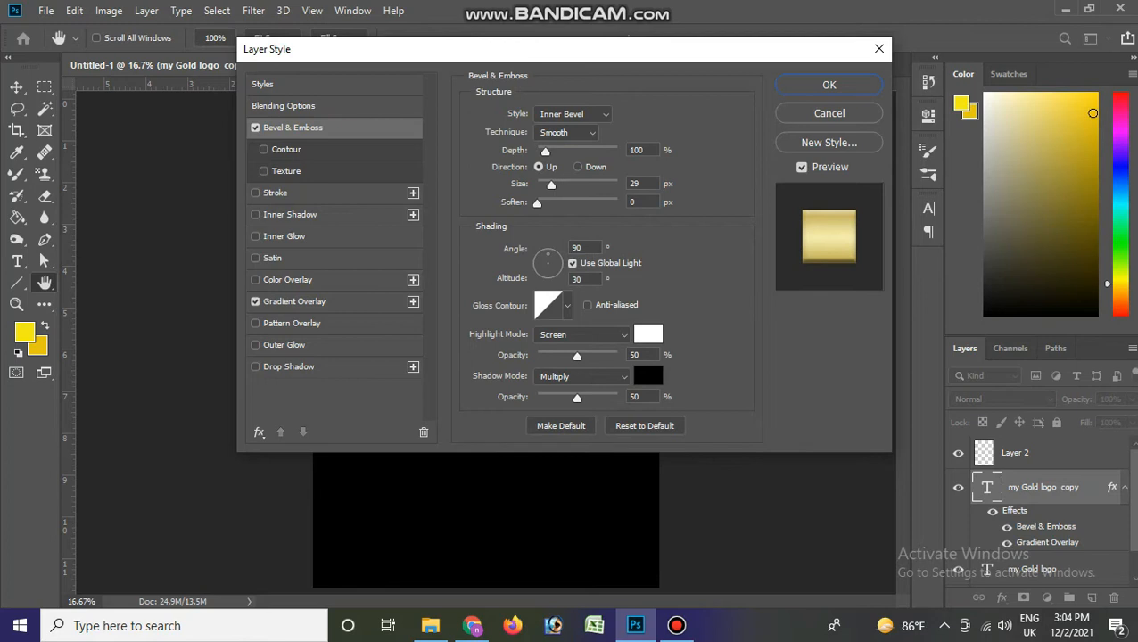
pyautogui.click(567, 132)
pyautogui.press('Return')
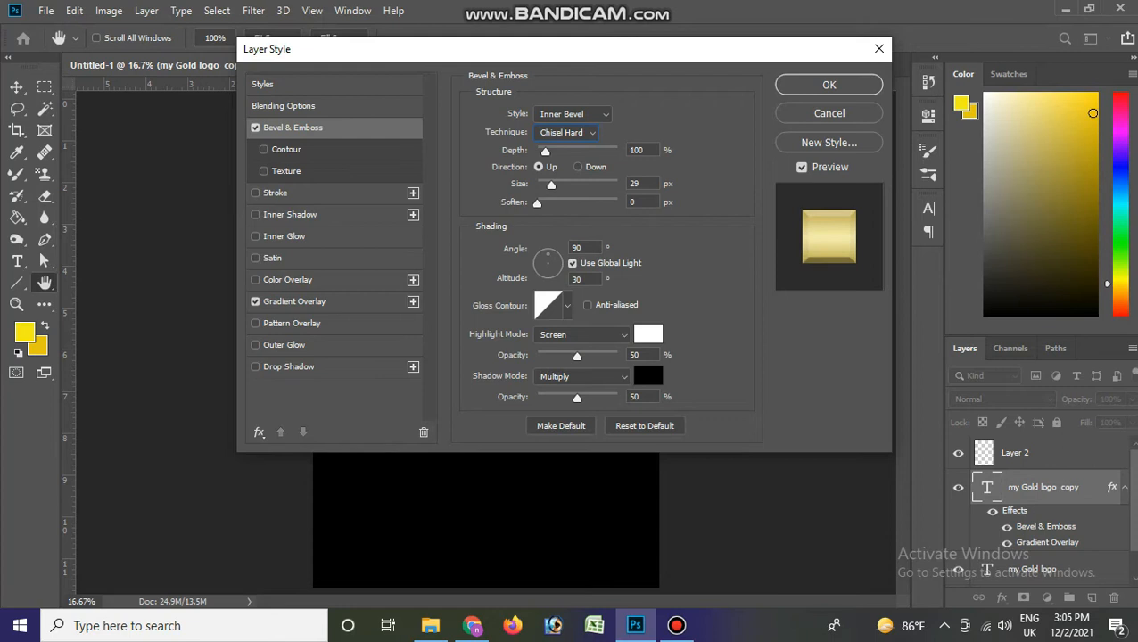
# Give the bevel shading the three-peaked gloss contour with anti-aliasing, and set the light angle to 120°.
pyautogui.click(567, 305)
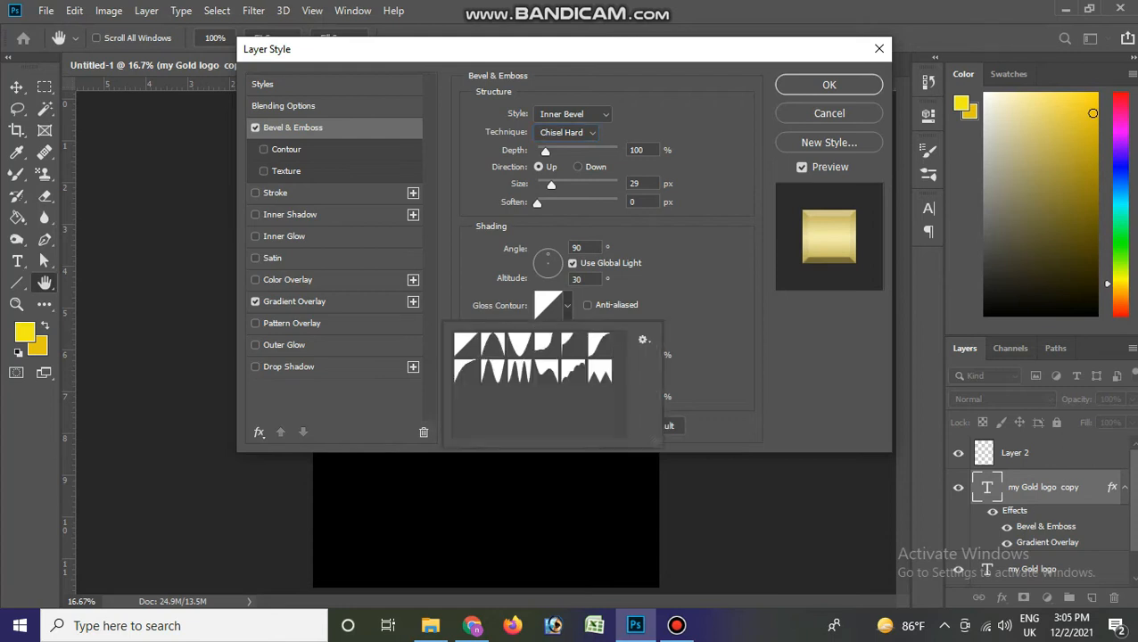
pyautogui.click(519, 371)
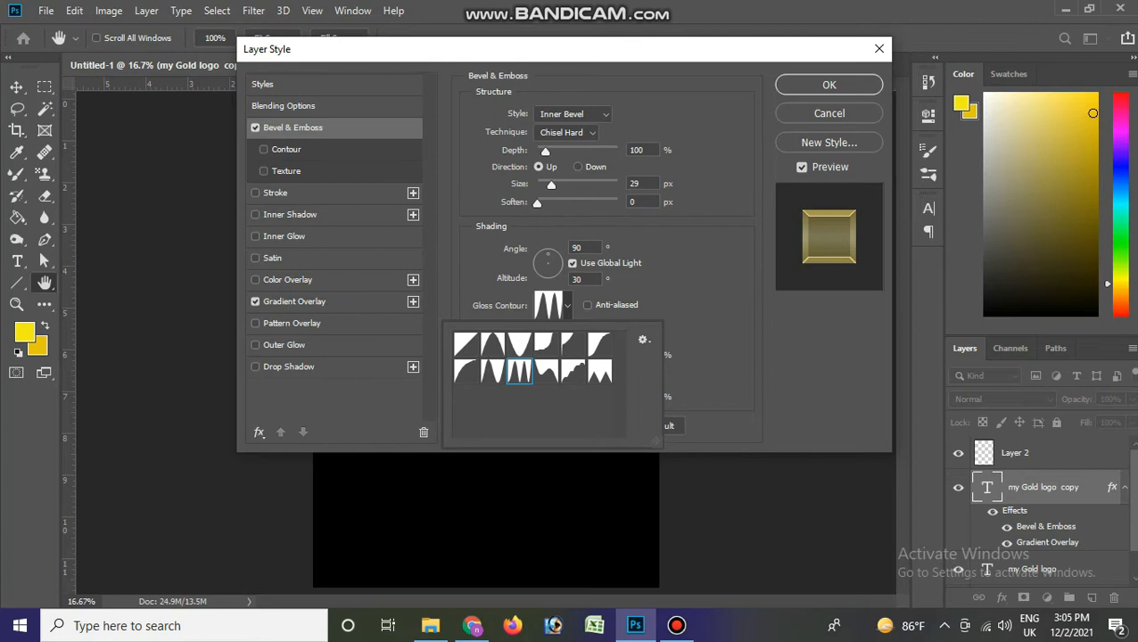
pyautogui.press('Return')
pyautogui.write('120')
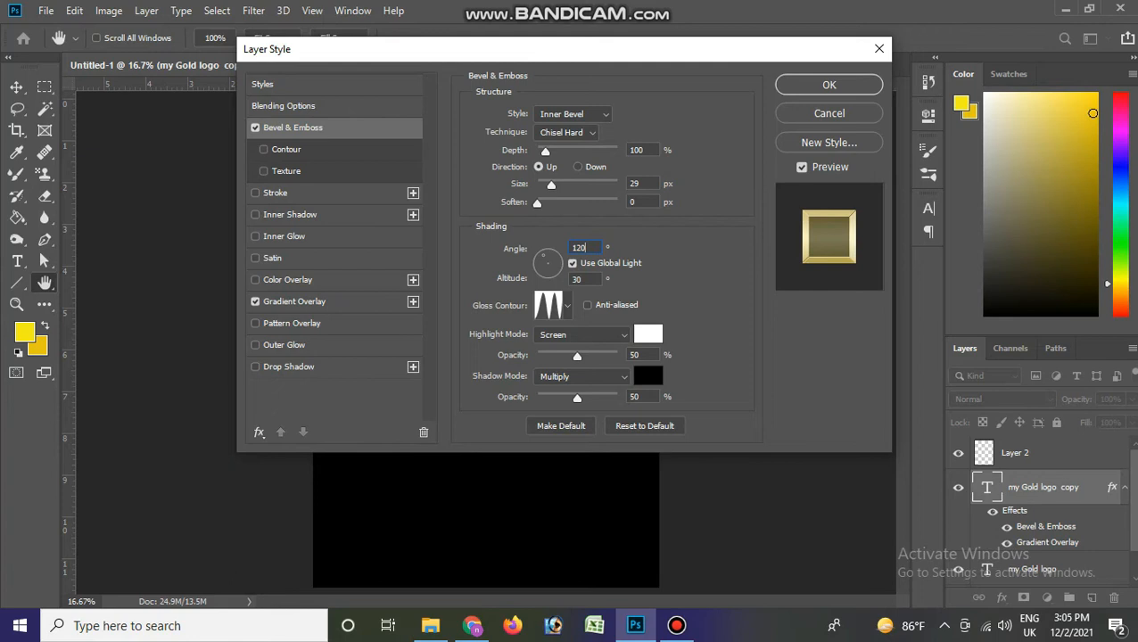
pyautogui.click(588, 306)
# Set both the highlight opacity and the shadow opacity of the bevel to 75%.
pyautogui.click(639, 355)
pyautogui.write('75')
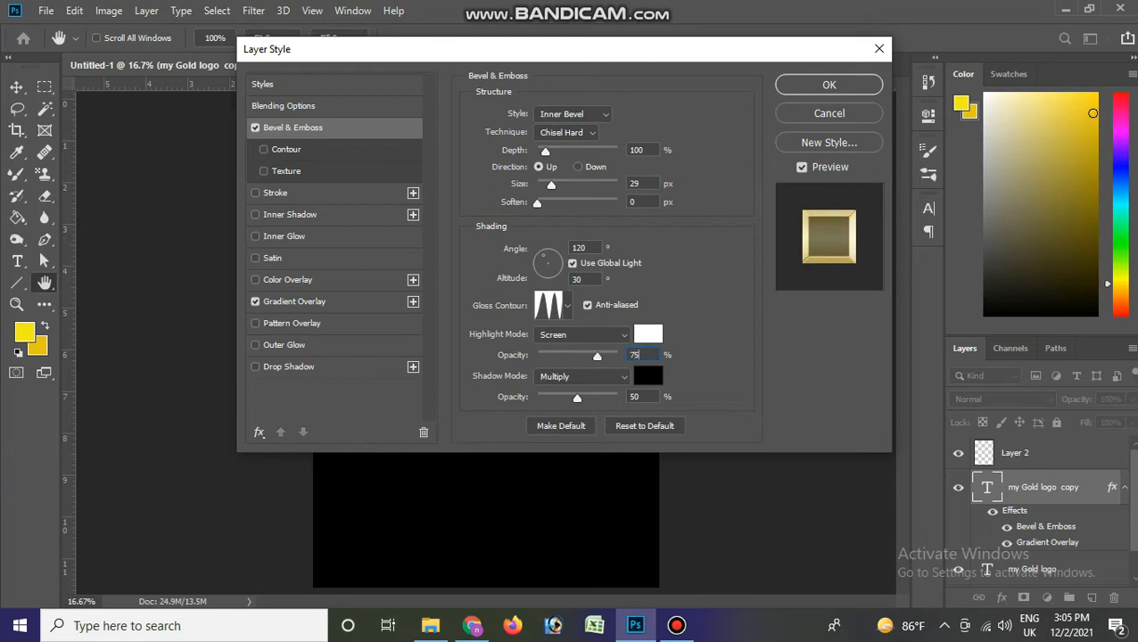
pyautogui.press('Tab')
pyautogui.write('75')
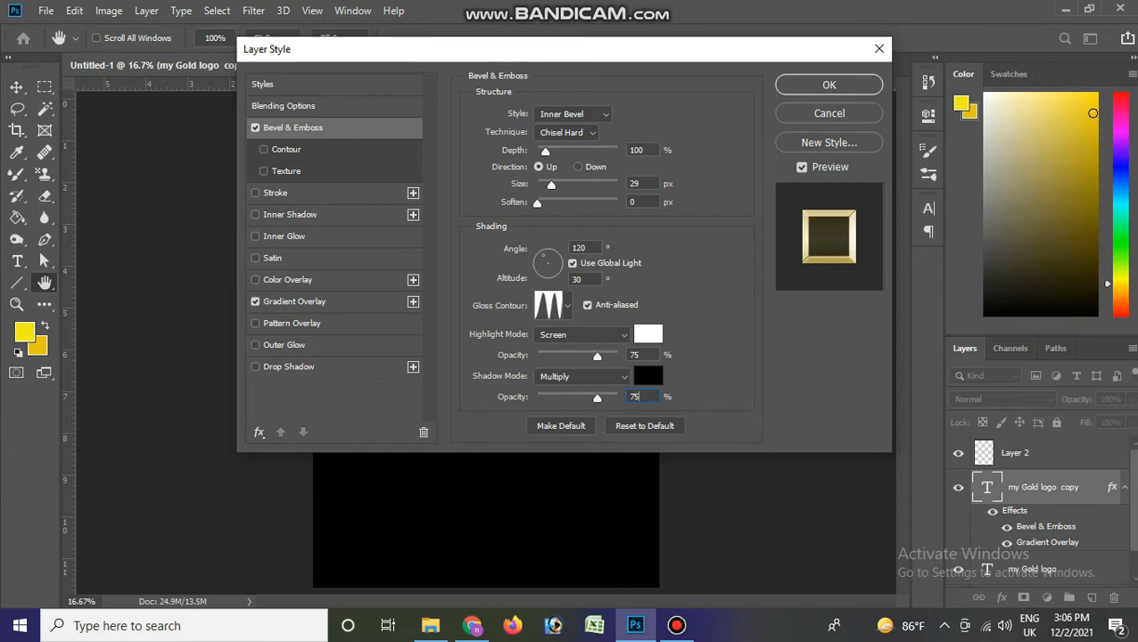
# Increase the bevel's size to 94 px.
pyautogui.moveTo(644, 347); pyautogui.dragTo(667, 405)
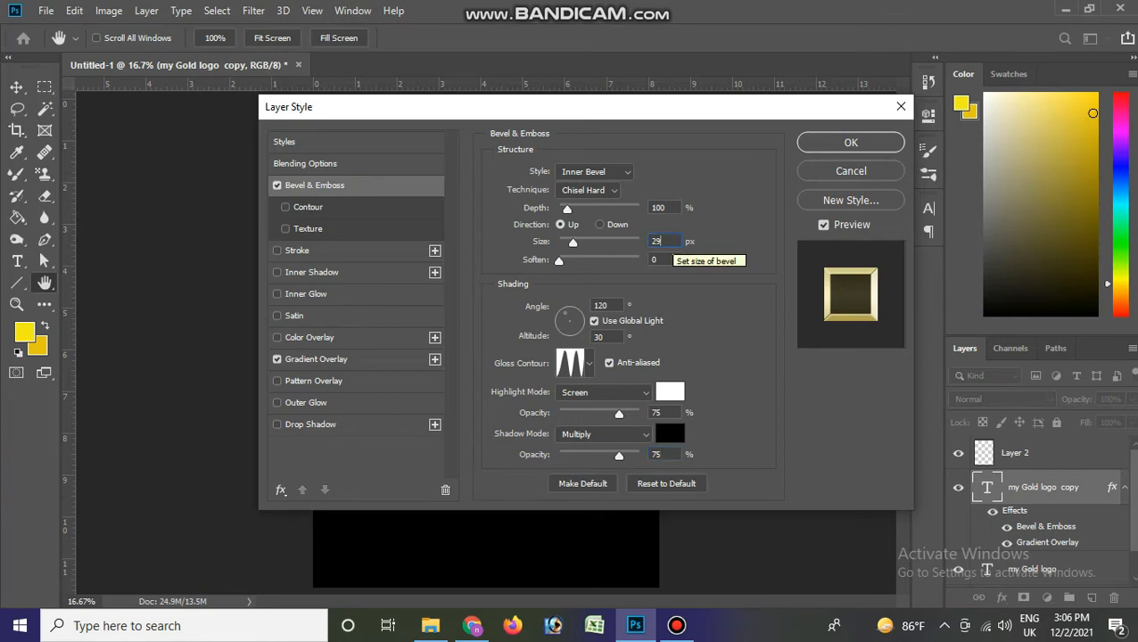
pyautogui.doubleClick(660, 241)
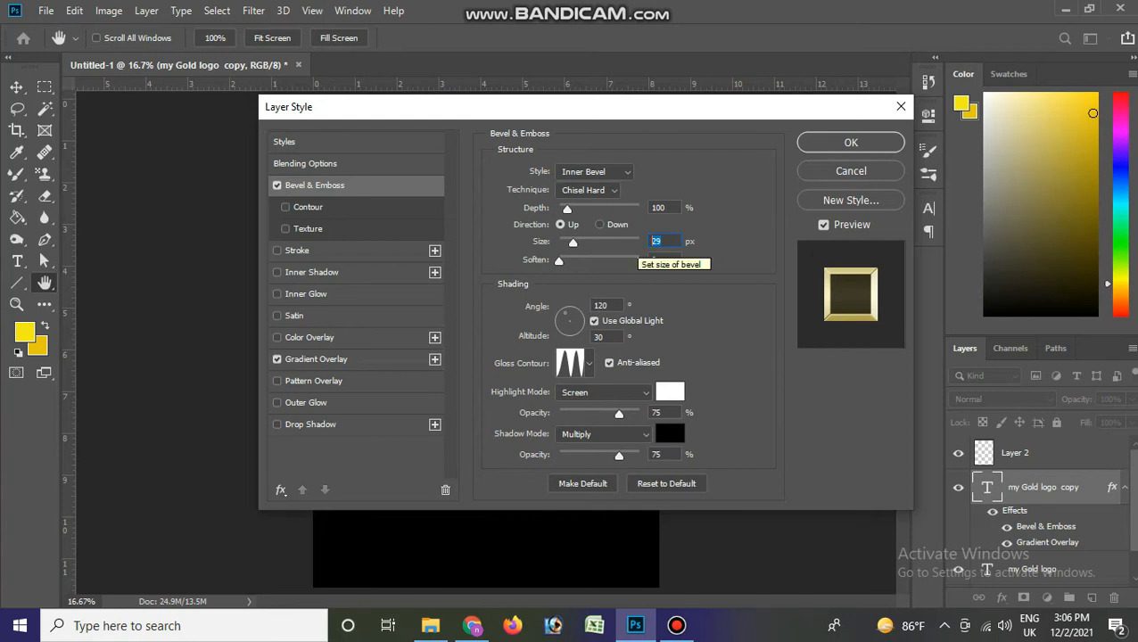
pyautogui.press('Down')
pyautogui.press('Down')
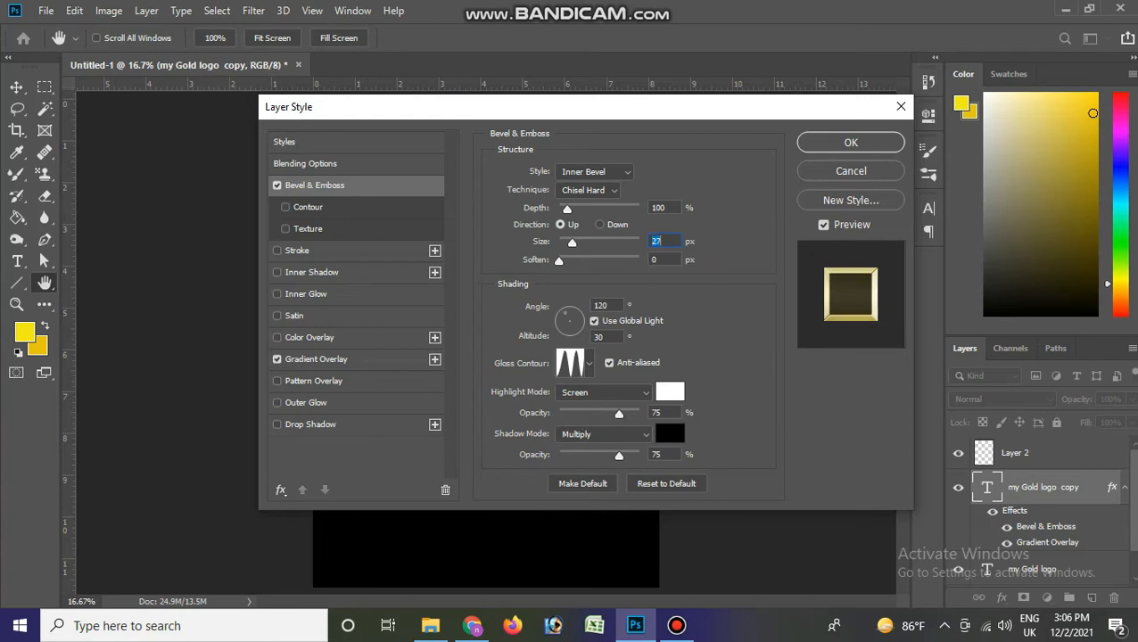
pyautogui.press('Up')
pyautogui.press('Up')
pyautogui.press('Up')
pyautogui.press('Up')
pyautogui.press('Up')
pyautogui.press('Up')
pyautogui.press('Up')
pyautogui.press('Up')
pyautogui.press('Up')
pyautogui.press('Up')
pyautogui.press('Up')
pyautogui.press('Up')
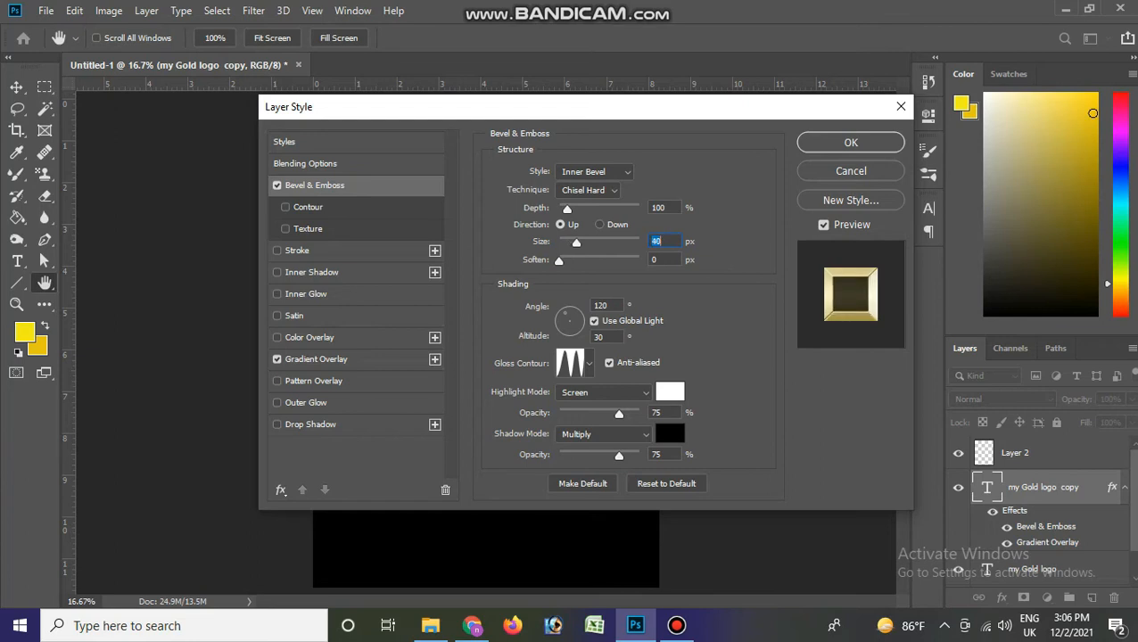
pyautogui.press('Up')
pyautogui.press('Up')
pyautogui.press('Up')
pyautogui.press('Up')
pyautogui.press('Up')
pyautogui.press('Up')
pyautogui.press('Up')
pyautogui.press('Up')
pyautogui.press('Up')
pyautogui.press('Up')
pyautogui.press('Up')
pyautogui.press('Up')
pyautogui.press('Up')
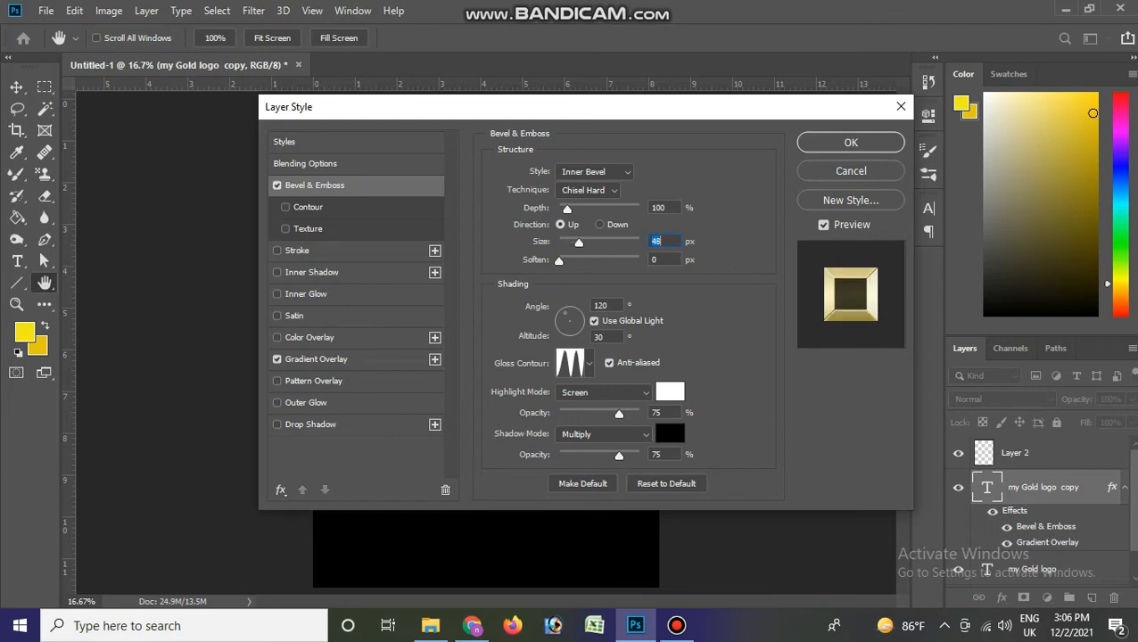
pyautogui.press('Up')
pyautogui.press('Up')
pyautogui.press('Up')
pyautogui.press('Up')
pyautogui.press('Up')
pyautogui.press('Up')
pyautogui.press('Up')
pyautogui.press('Up')
pyautogui.press('Up')
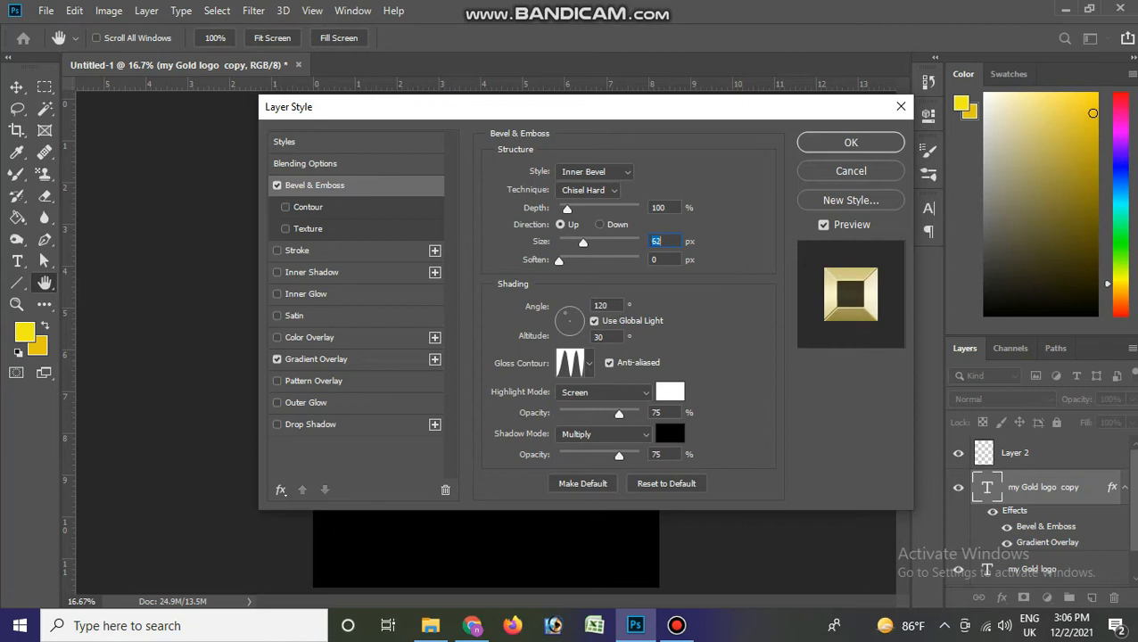
pyautogui.press('Up')
pyautogui.press('Up')
pyautogui.press('Up')
pyautogui.press('Up')
pyautogui.press('Up')
pyautogui.press('Up')
pyautogui.press('Up')
pyautogui.press('Up')
pyautogui.press('Up')
pyautogui.press('Up')
pyautogui.press('Up')
pyautogui.press('Up')
pyautogui.press('Up')
pyautogui.press('Up')
pyautogui.press('Up')
pyautogui.press('Up')
pyautogui.press('Up')
pyautogui.press('Up')
pyautogui.press('Up')
pyautogui.press('Up')
pyautogui.press('Up')
pyautogui.press('Up')
pyautogui.press('Up')
pyautogui.press('Up')
pyautogui.press('Up')
pyautogui.press('Up')
pyautogui.press('Up')
pyautogui.press('Up')
pyautogui.press('Up')
pyautogui.press('Up')
pyautogui.press('Up')
pyautogui.press('Up')
pyautogui.press('Up')
pyautogui.press('Up')
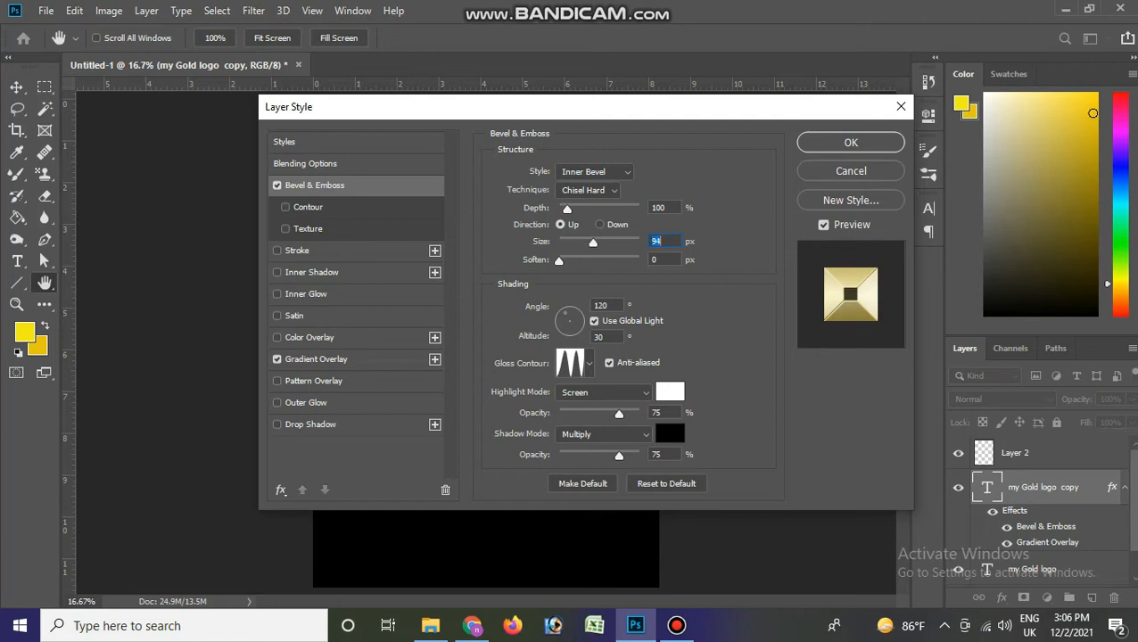
# Increase the bevel's size to 109 px.
pyautogui.press('Up')
pyautogui.press('Up')
pyautogui.press('Up')
pyautogui.press('Up')
pyautogui.press('Up')
pyautogui.press('Up')
pyautogui.press('Up')
pyautogui.press('Up')
pyautogui.press('Up')
# Keep the bevel style as Inner Bevel and set the bevel's depth to 170%.
pyautogui.click(594, 171)
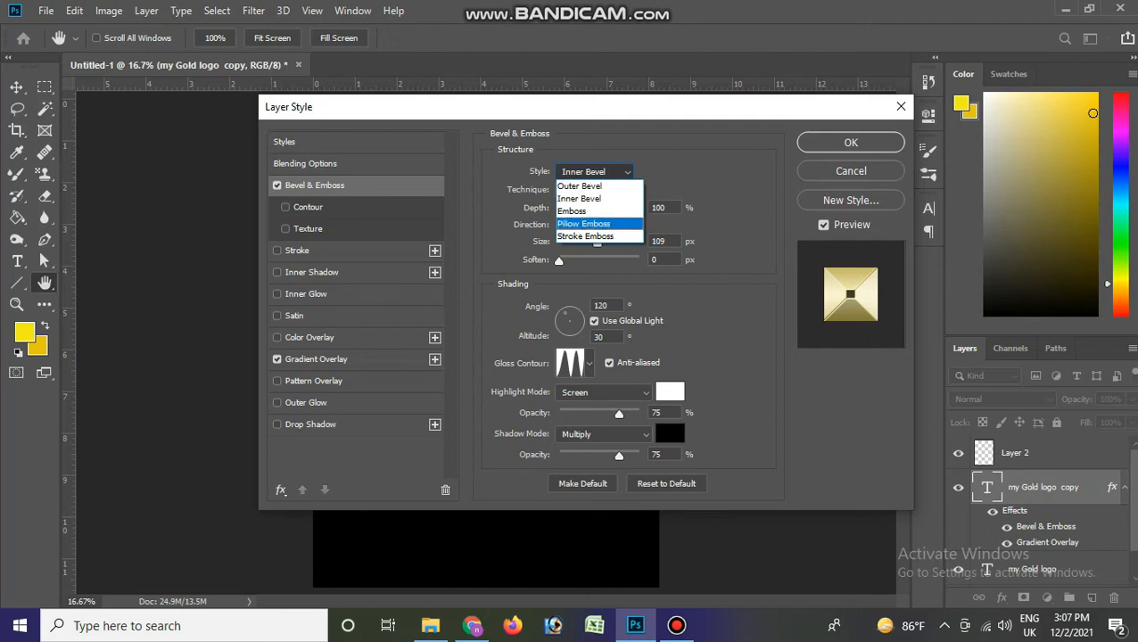
pyautogui.press('Escape')
pyautogui.hotkey('ctrl', 'a')
pyautogui.write('170')
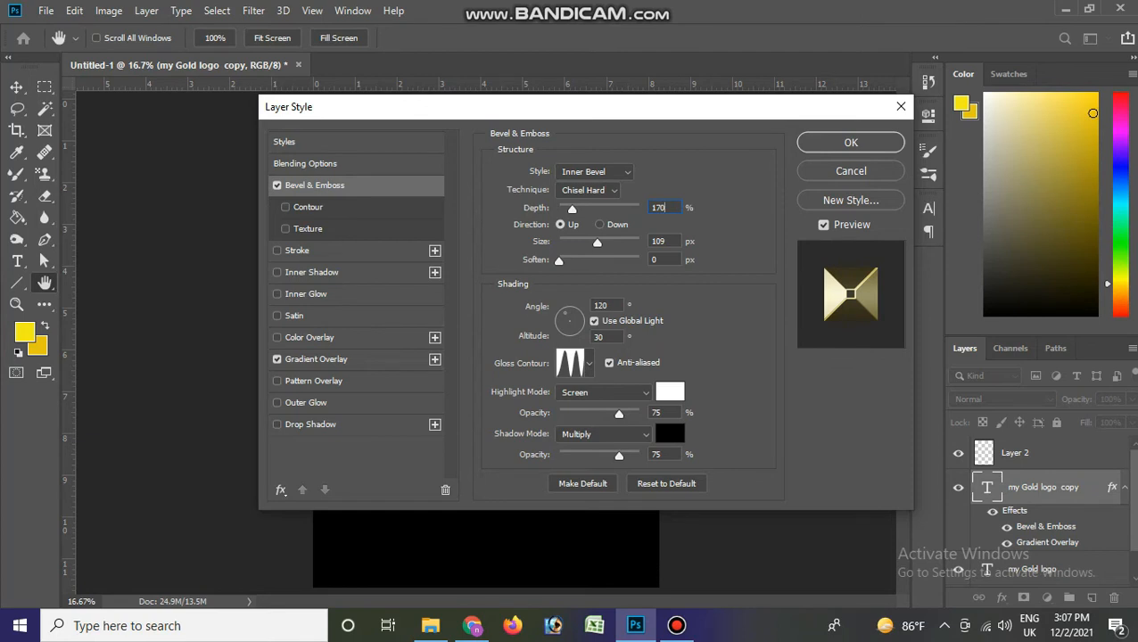
# Add an Inner Shadow effect to the text layer copy with 50% opacity, and open its shadow colour for editing.
pyautogui.click(278, 272)
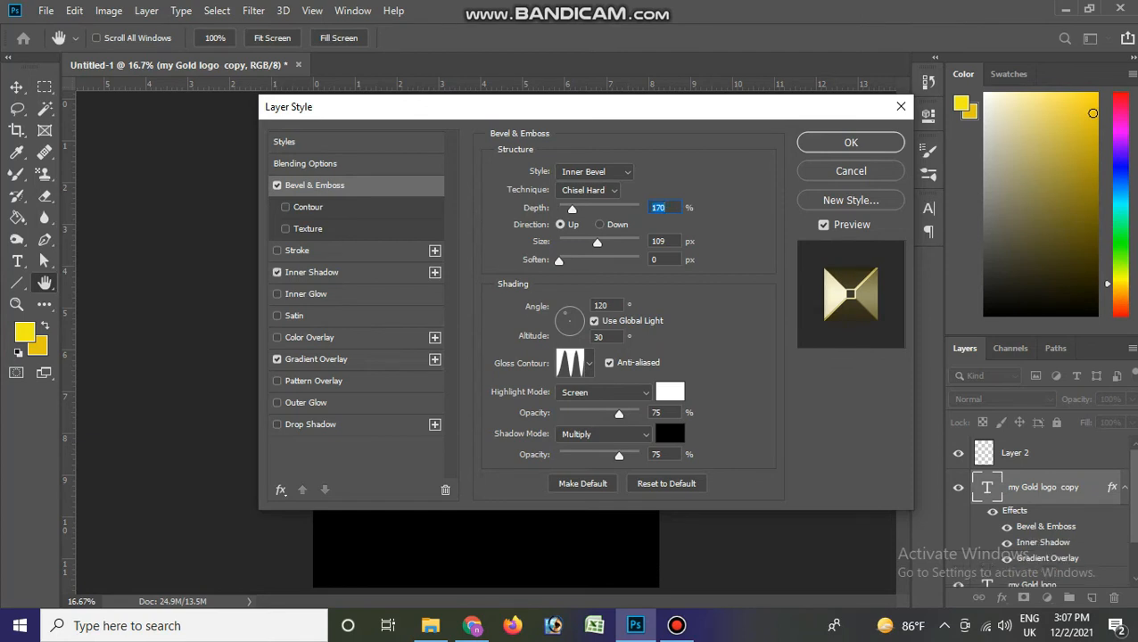
pyautogui.click(312, 272)
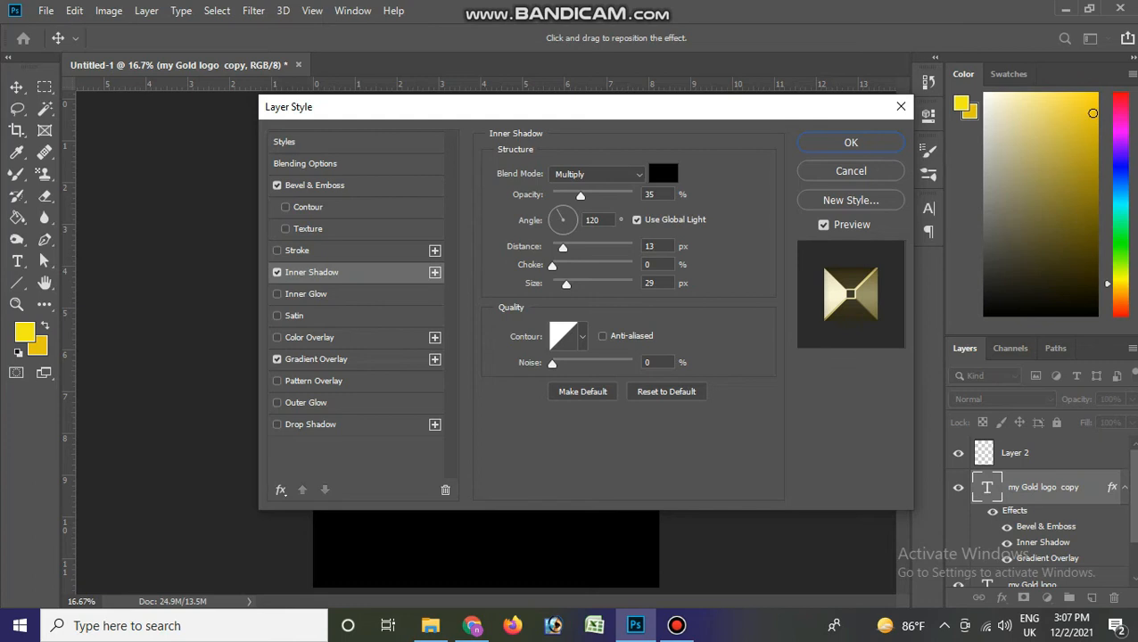
pyautogui.click(580, 195)
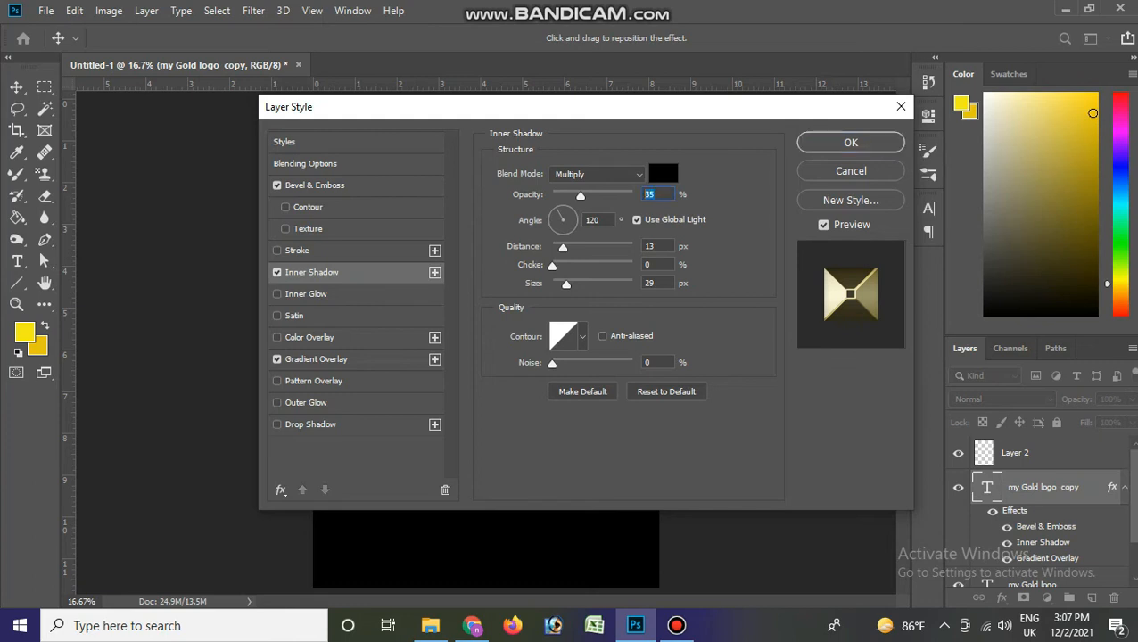
pyautogui.write('50')
pyautogui.click(663, 173)
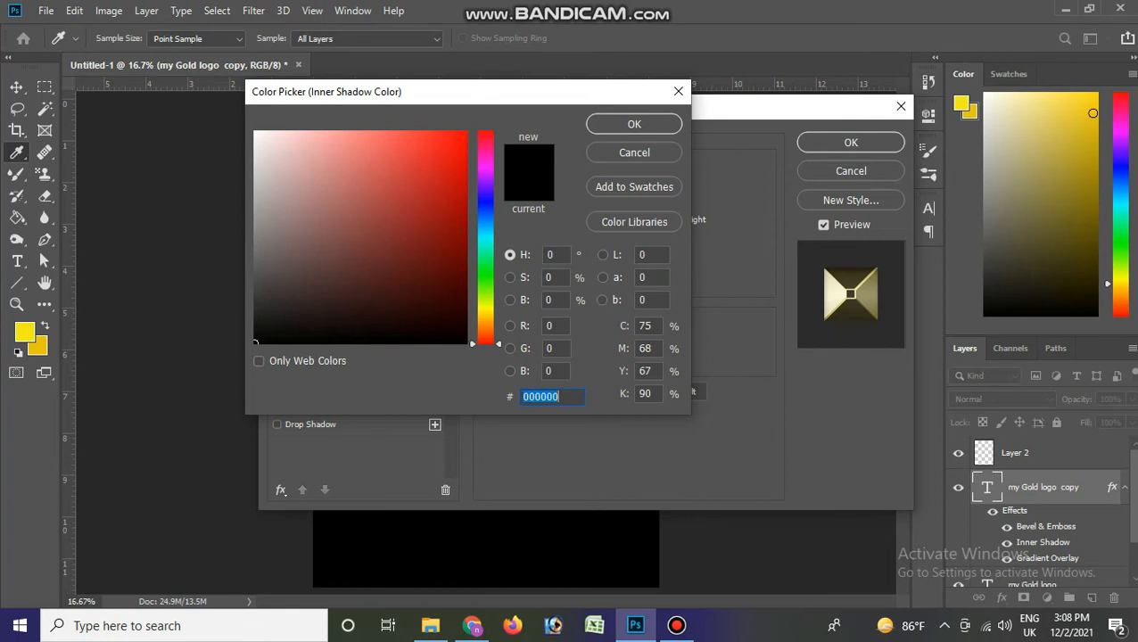
pyautogui.click(645, 326)
pyautogui.moveTo(467, 292); pyautogui.dragTo(465, 304)
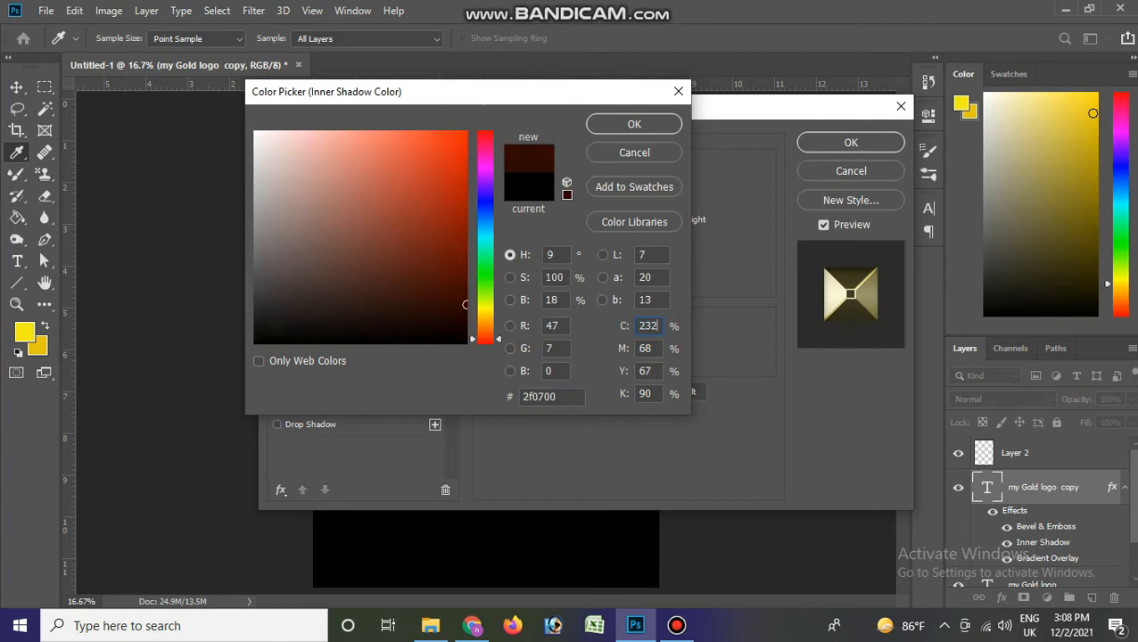
pyautogui.press('Tab')
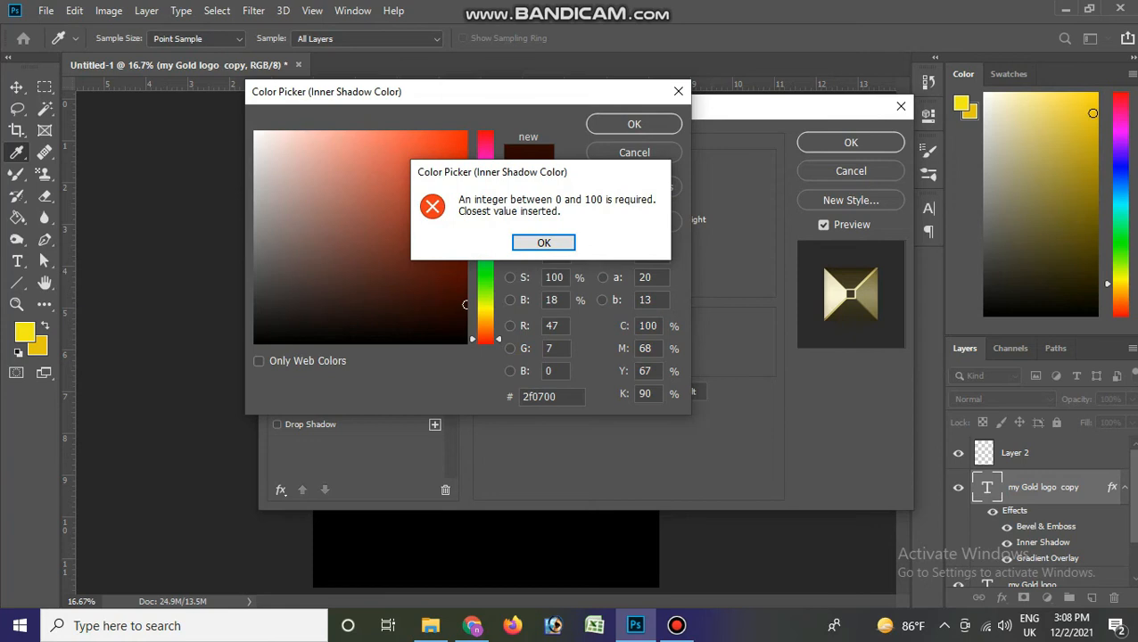
pyautogui.press('Return')
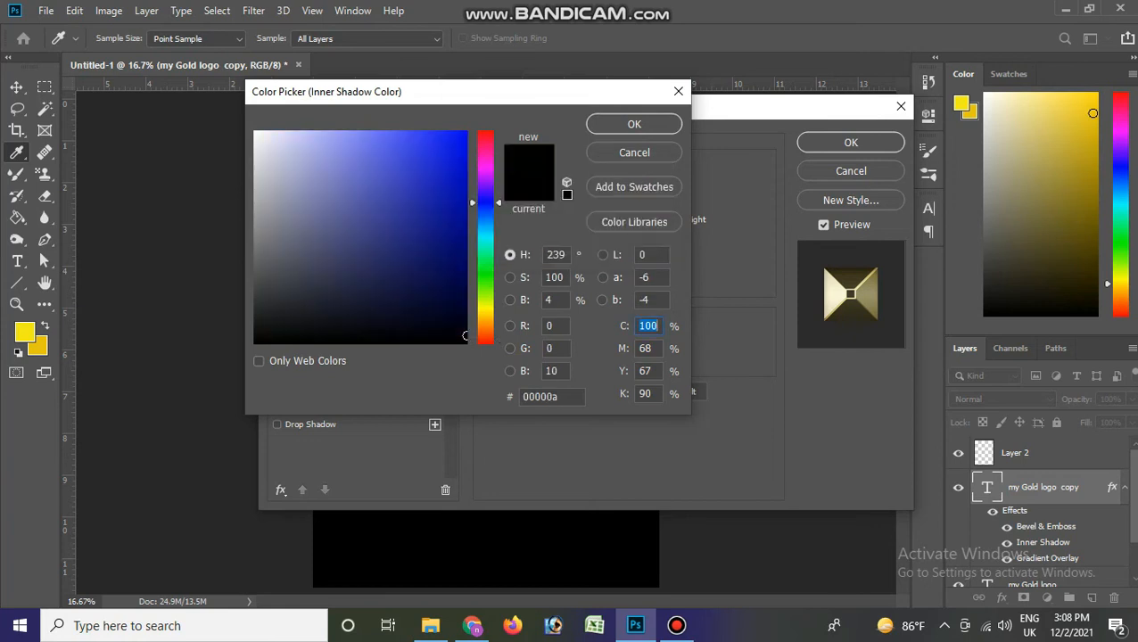
# Set the inner shadow colour to orange with RGB values 232, 128, 31 and confirm it.
pyautogui.moveTo(557, 327); pyautogui.dragTo(545, 327)
pyautogui.write('232')
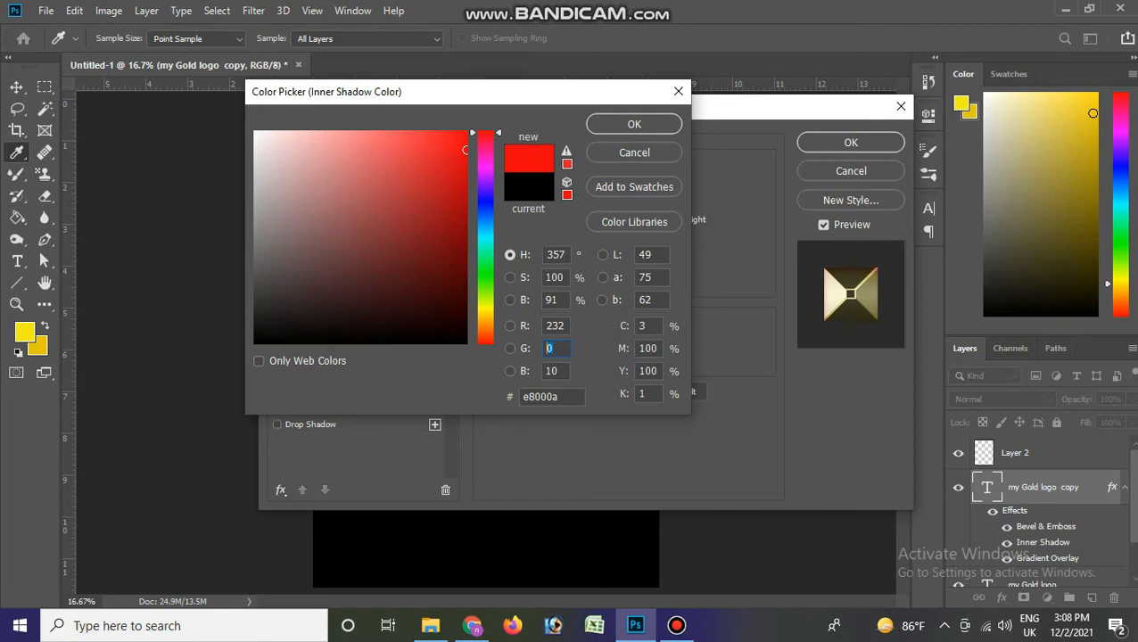
pyautogui.write('128')
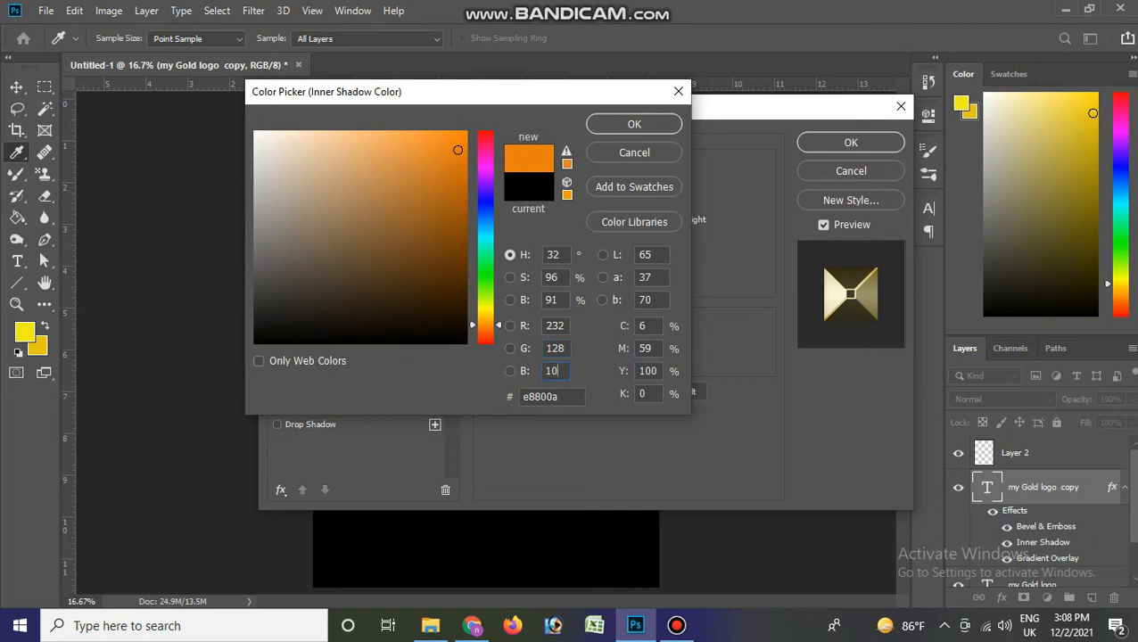
pyautogui.write('31')
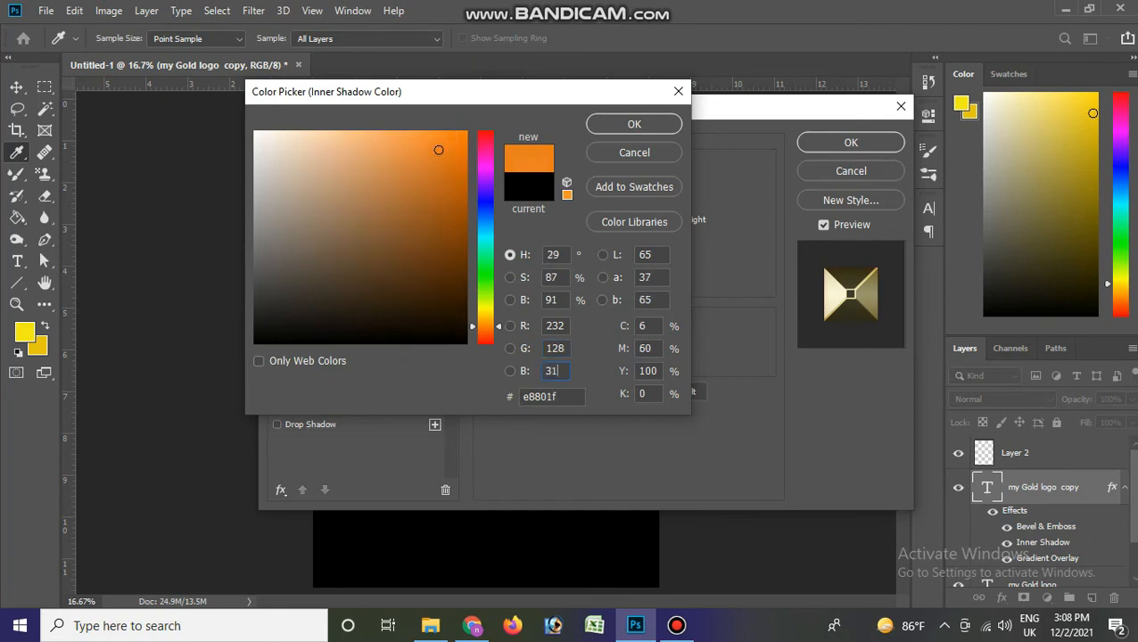
pyautogui.press('Return')
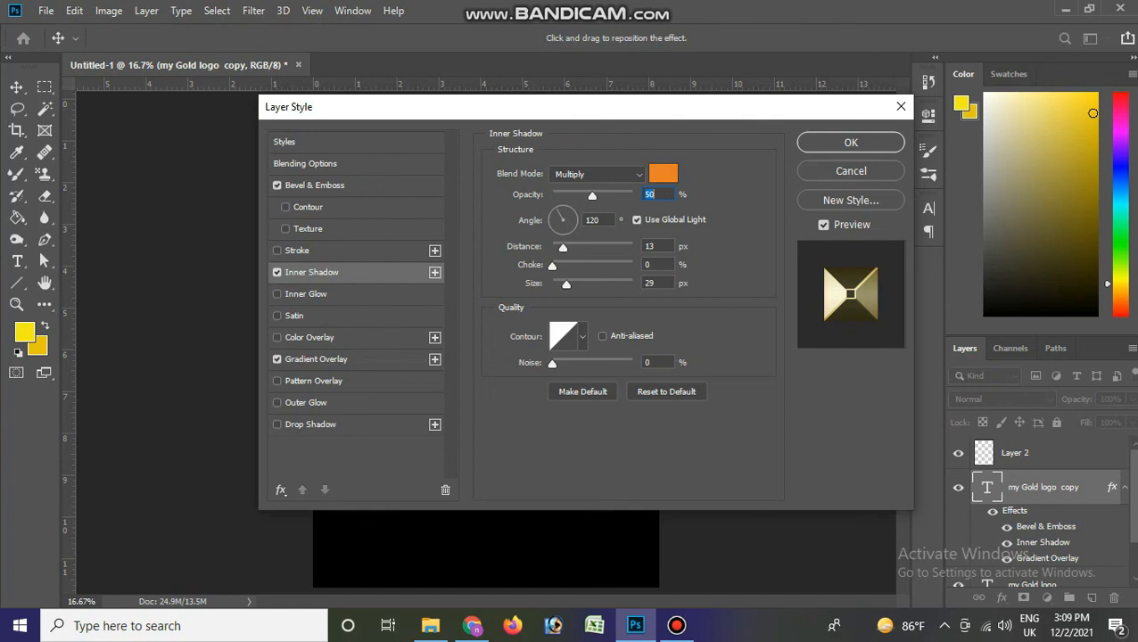
# Increase and fine-tune the inner shadow's size, and apply the layer style to the text layer copy.
pyautogui.moveTo(567, 285); pyautogui.dragTo(580, 285)
pyautogui.press('Up')
pyautogui.press('Up')
pyautogui.press('Up')
pyautogui.press('Down')
pyautogui.press('Down')
pyautogui.press('Down')
pyautogui.press('Down')
pyautogui.press('Down')
pyautogui.press('Down')
pyautogui.press('Down')
pyautogui.press('Down')
pyautogui.press('Down')
pyautogui.click(851, 142)
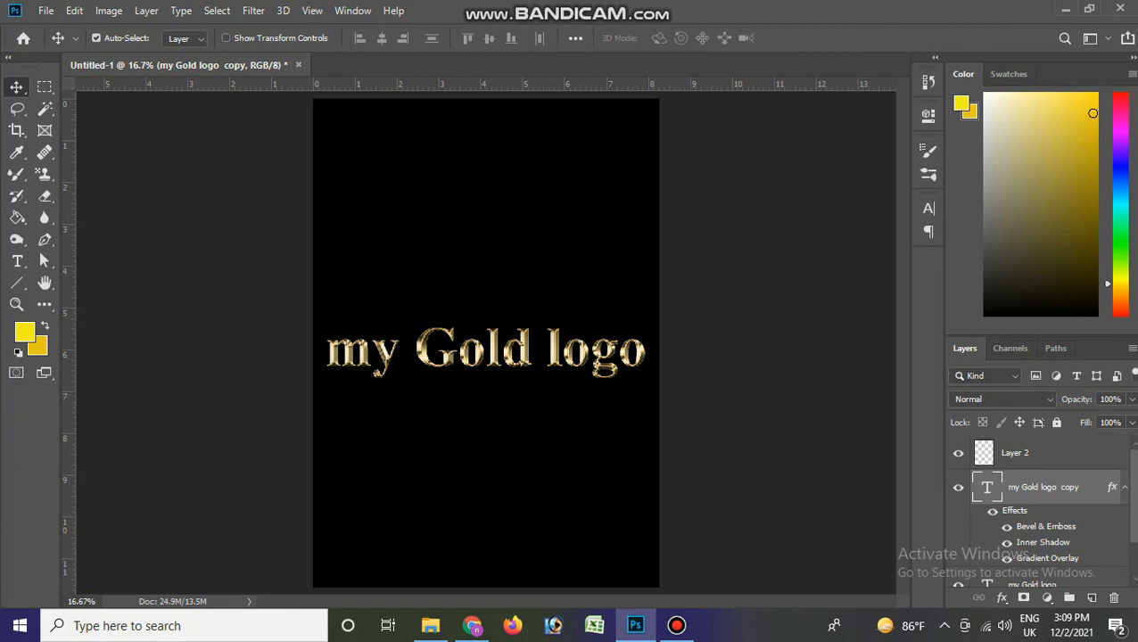
# Select the original "my Gold logo" text layer beneath the styled copy.
pyautogui.scroll(-2, 1039, 508)
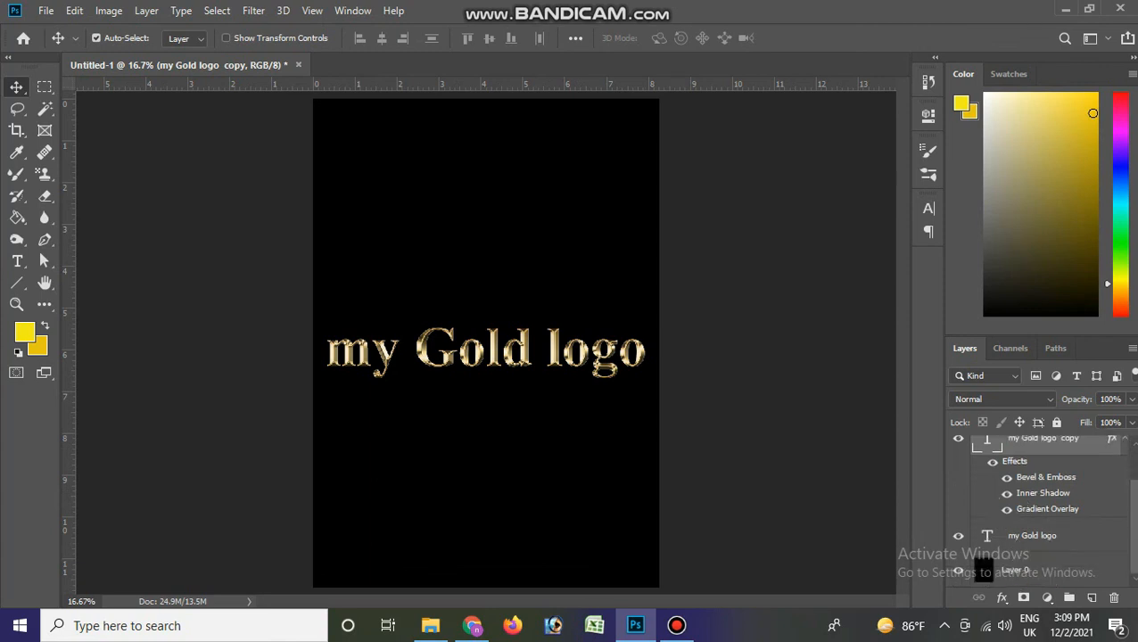
pyautogui.click(1039, 535)
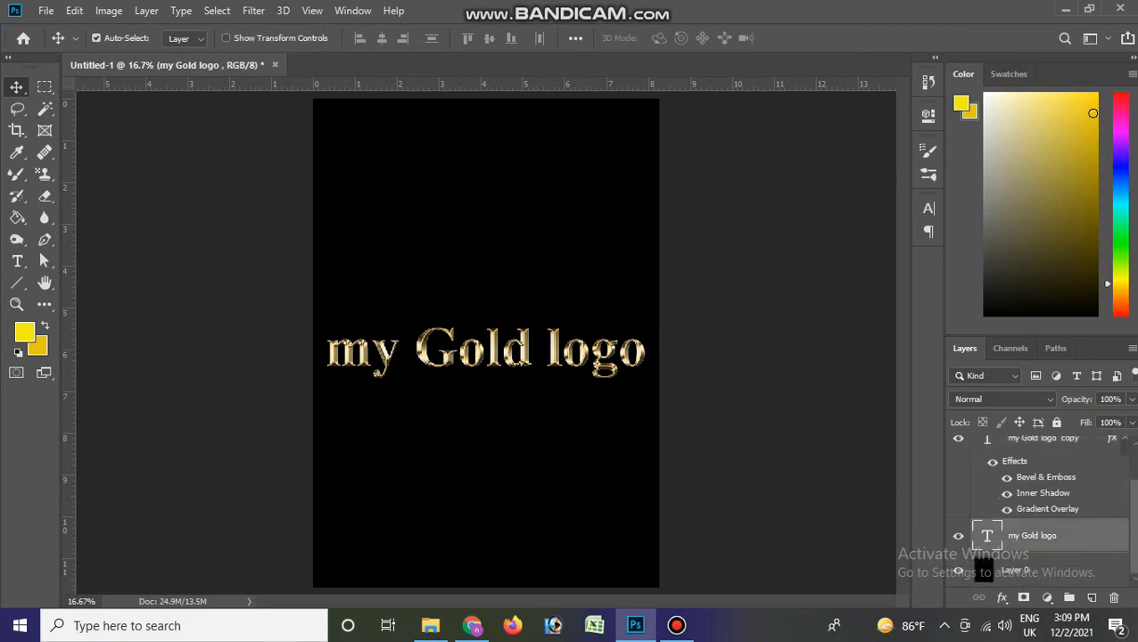